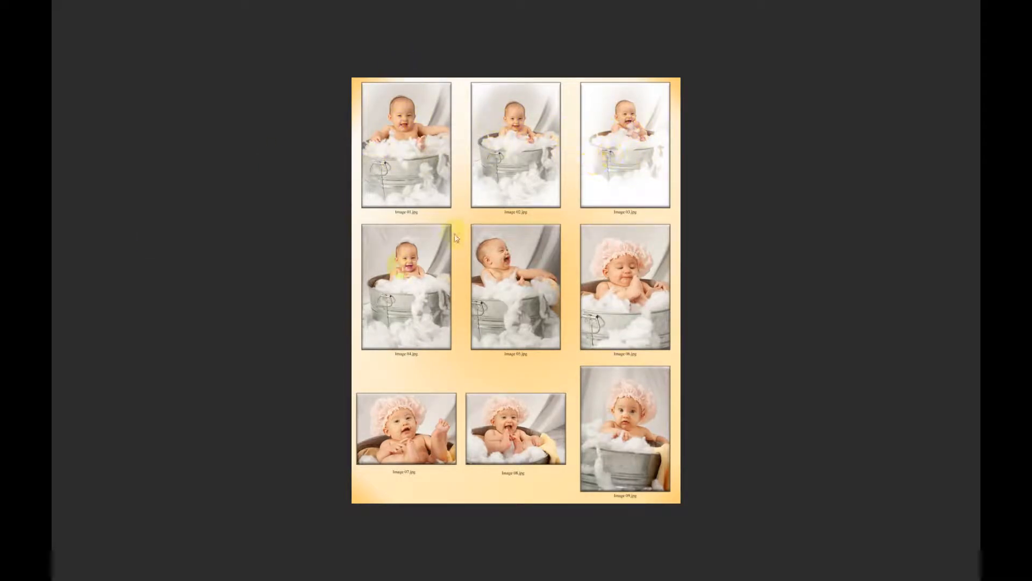
click(413, 221)
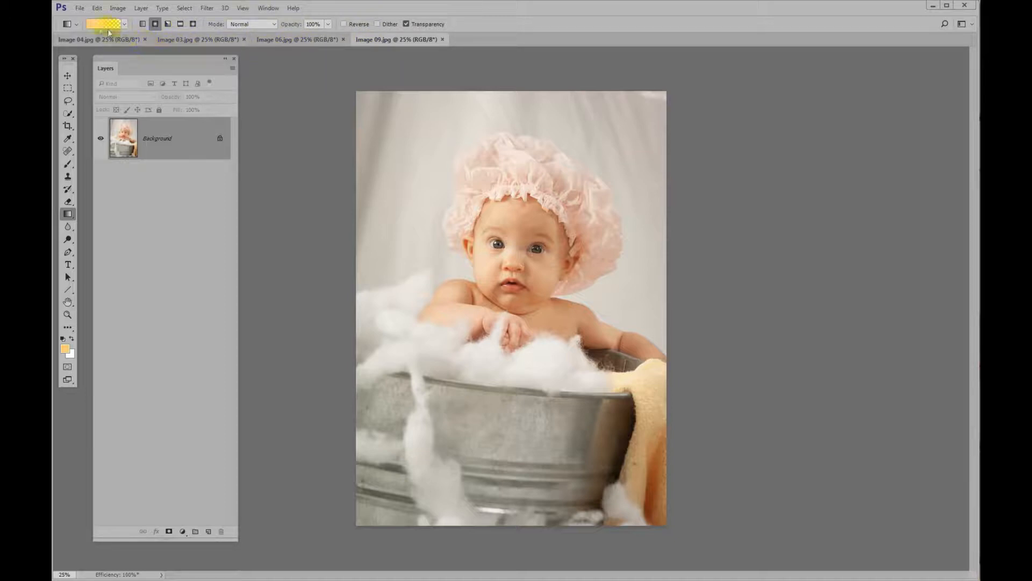
Start the Contact Sheet II automation and use the open documents as source images.
click(80, 9)
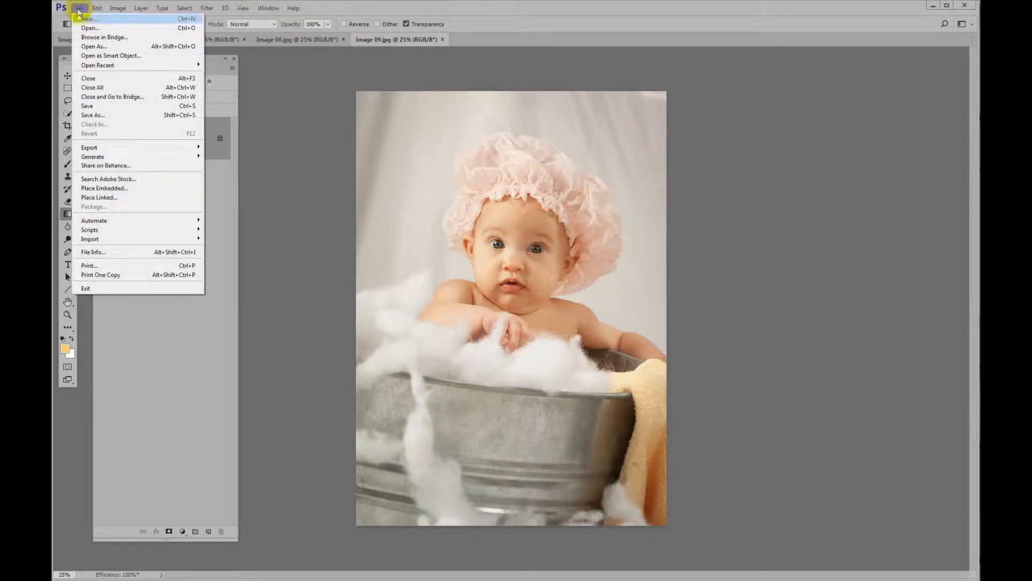
mouse_move(110, 221)
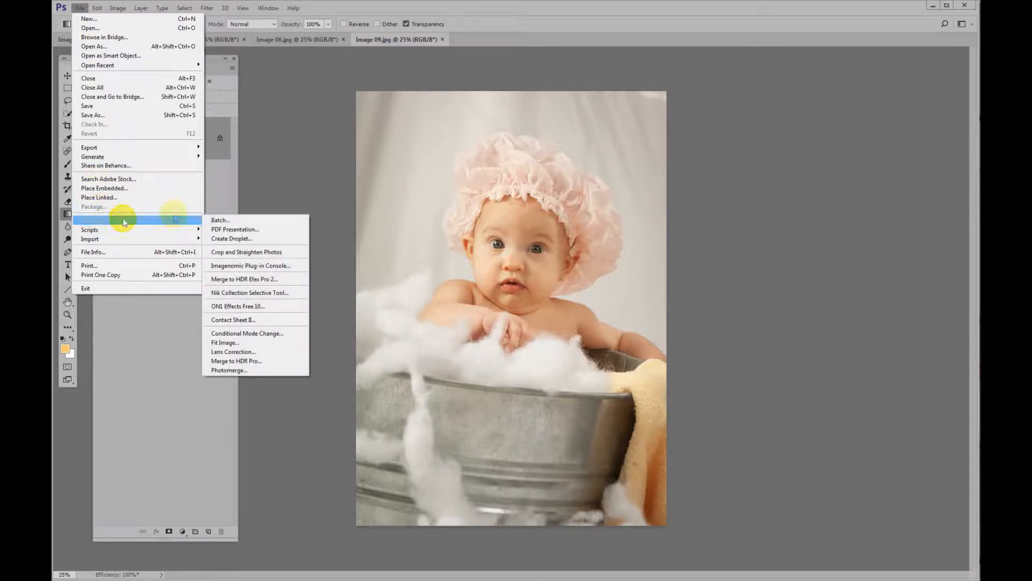
click(252, 321)
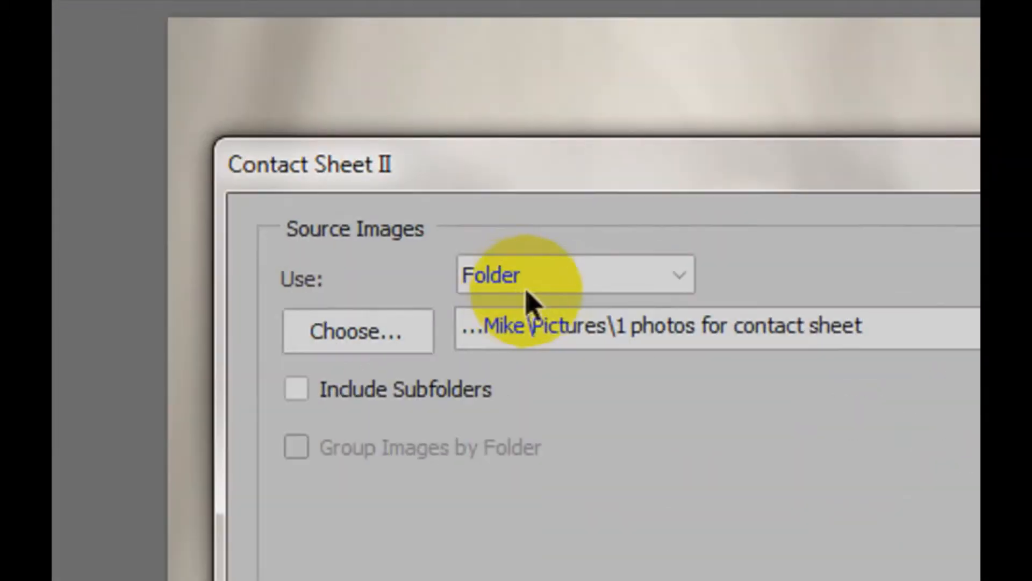
click(553, 287)
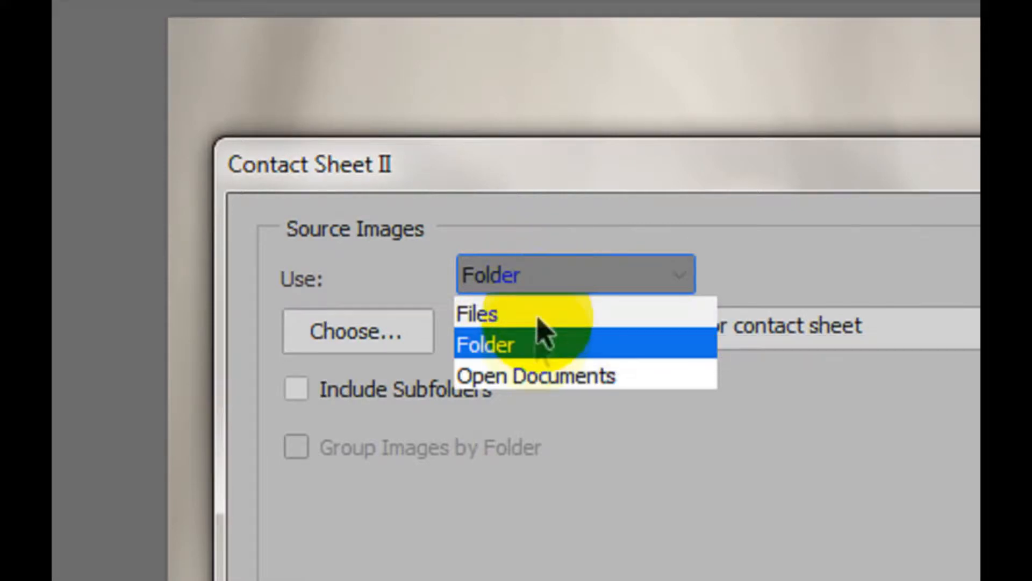
click(551, 377)
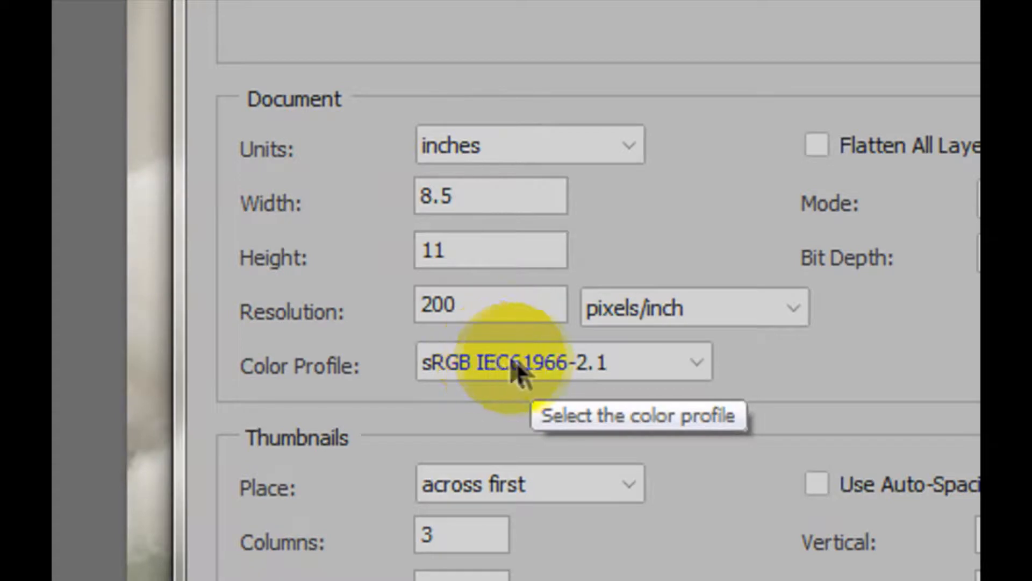
Set the thumbnail layout to 2 columns and 2 rows and generate the contact sheet.
click(562, 307)
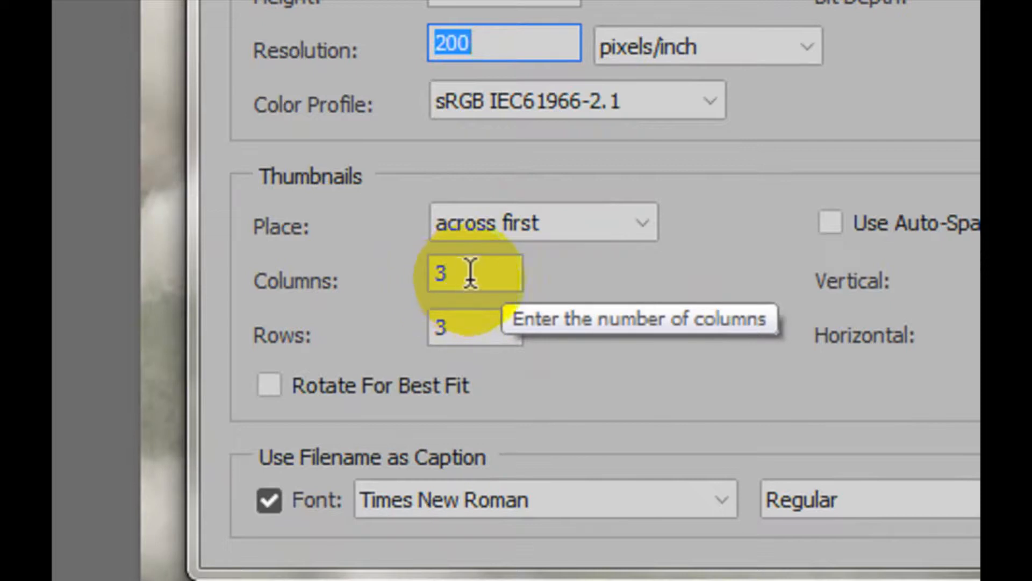
click(488, 263)
double_click(487, 265)
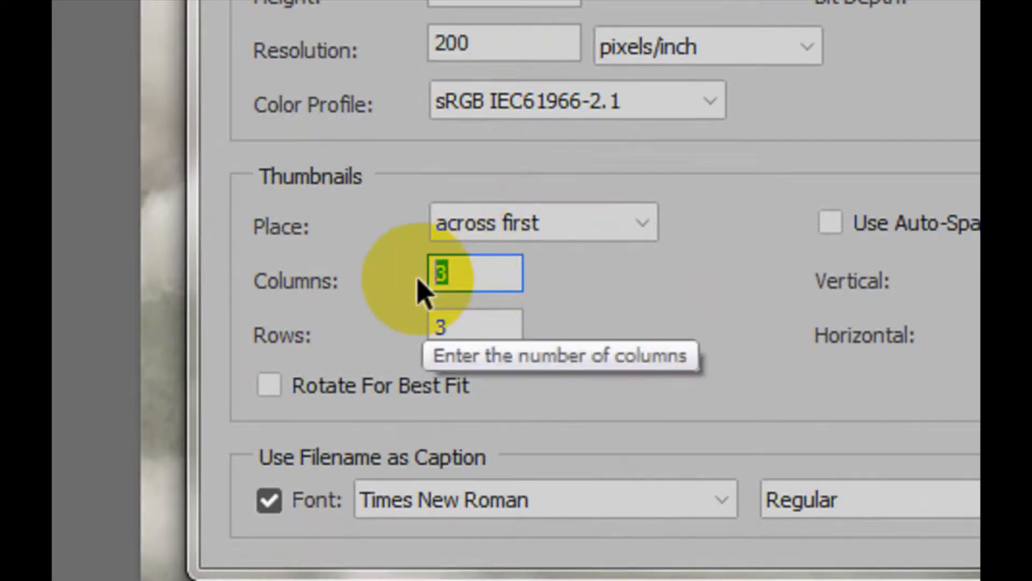
text(2)
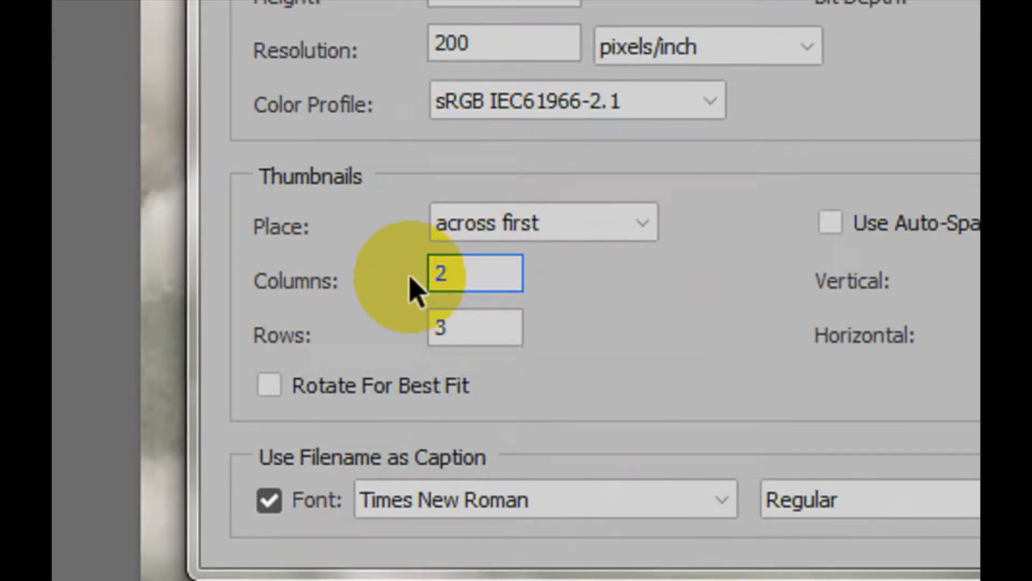
key(Tab)
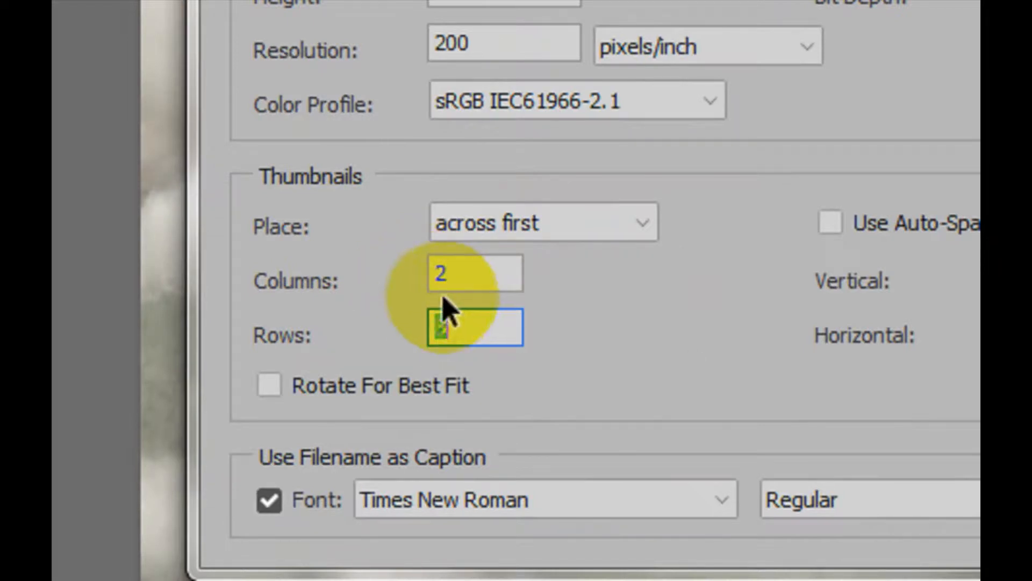
text(2)
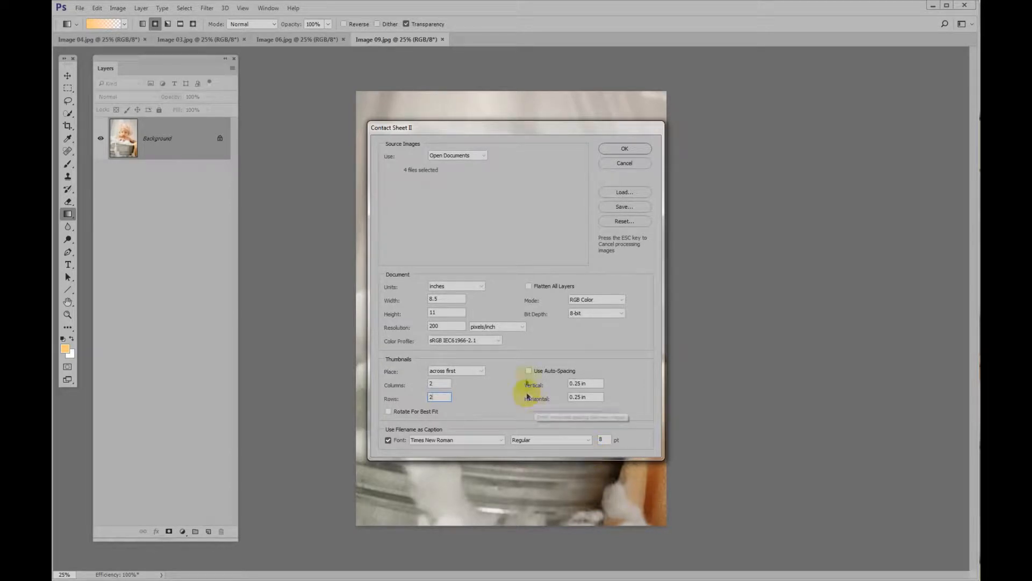
click(618, 150)
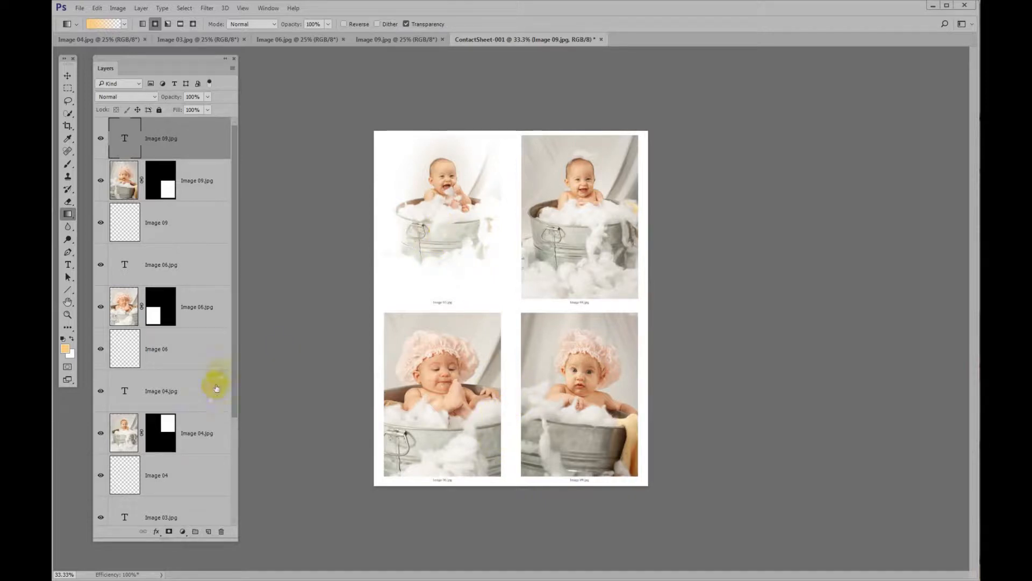
Add a 5 px black centered stroke to the Image 03.jpg picture layer and raise the stroke's opacity slightly.
drag(233, 361, 233, 462)
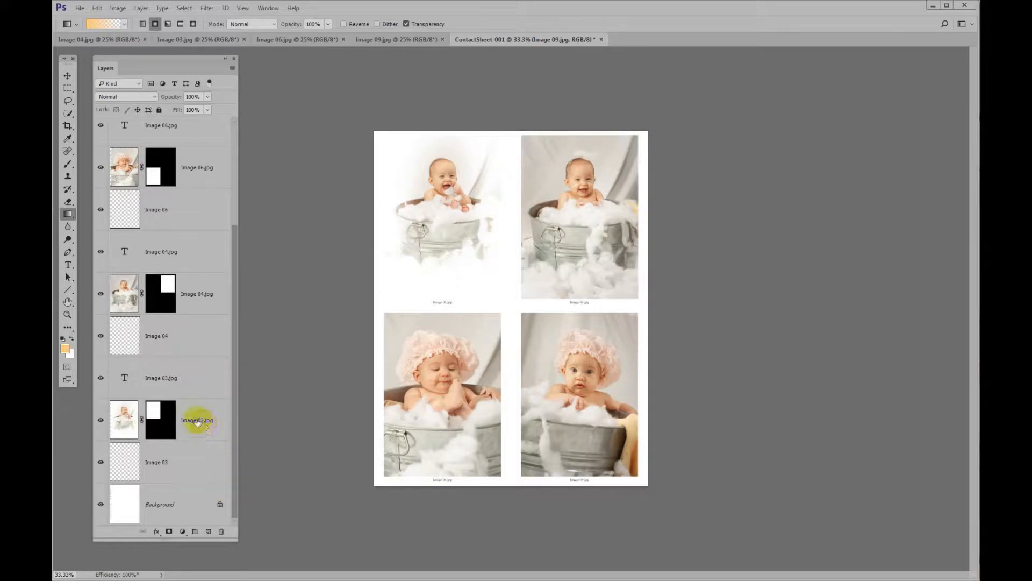
click(217, 422)
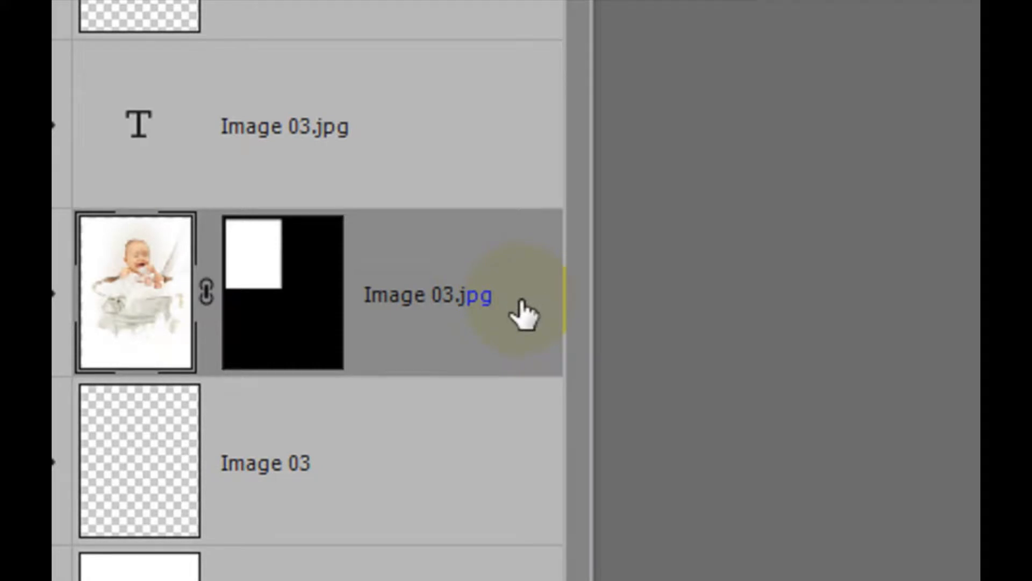
double_click(515, 306)
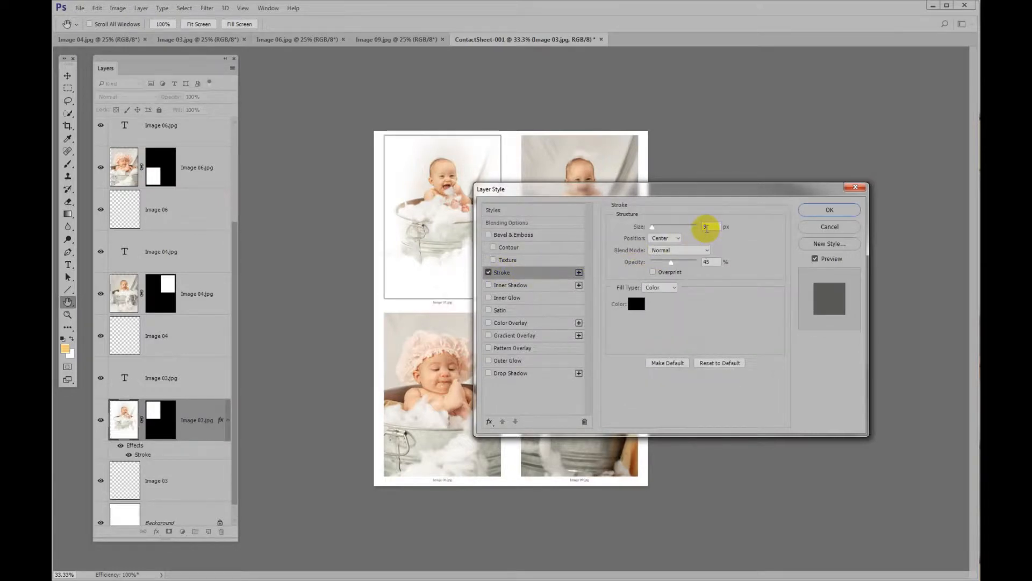
click(671, 262)
mouse_move(675, 266)
mouse_down()
mouse_move(705, 261)
mouse_move(676, 267)
mouse_up()
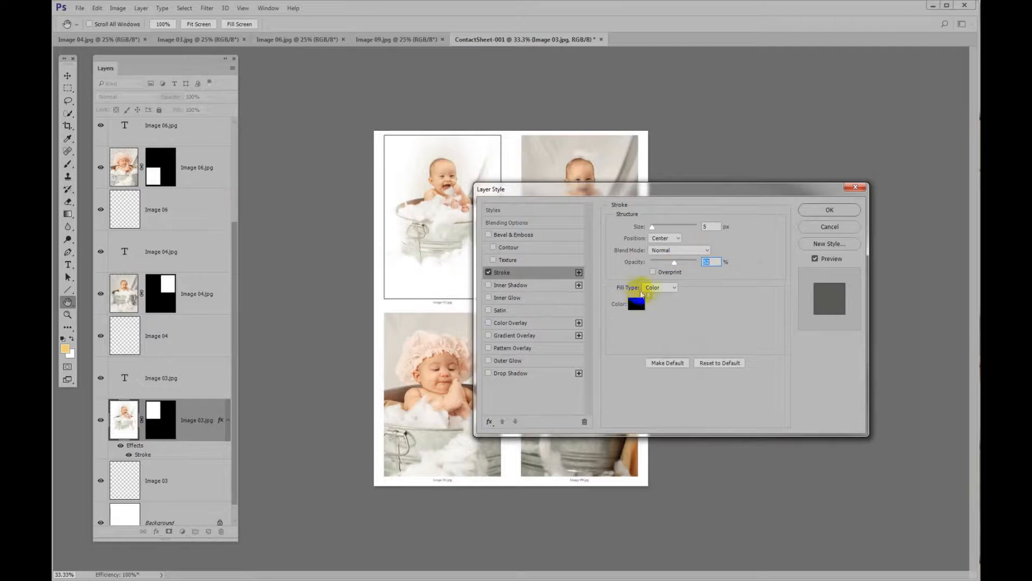
click(830, 209)
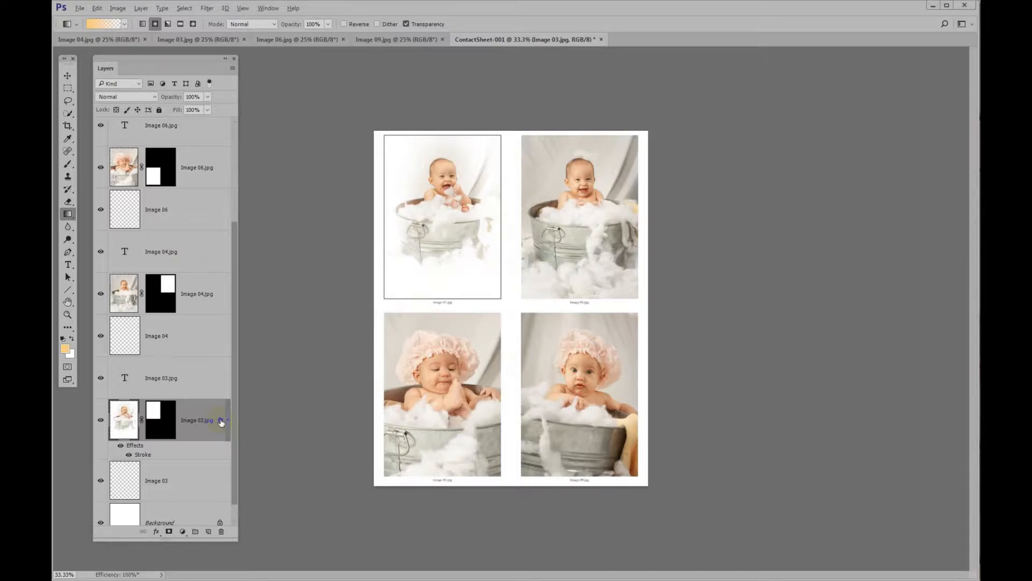
Copy the stroke effect from Image 03.jpg to the other picture layers, Image 04.jpg, Image 06.jpg and Image 09.jpg.
drag(221, 422, 224, 169)
scroll(228, 205, up, 5)
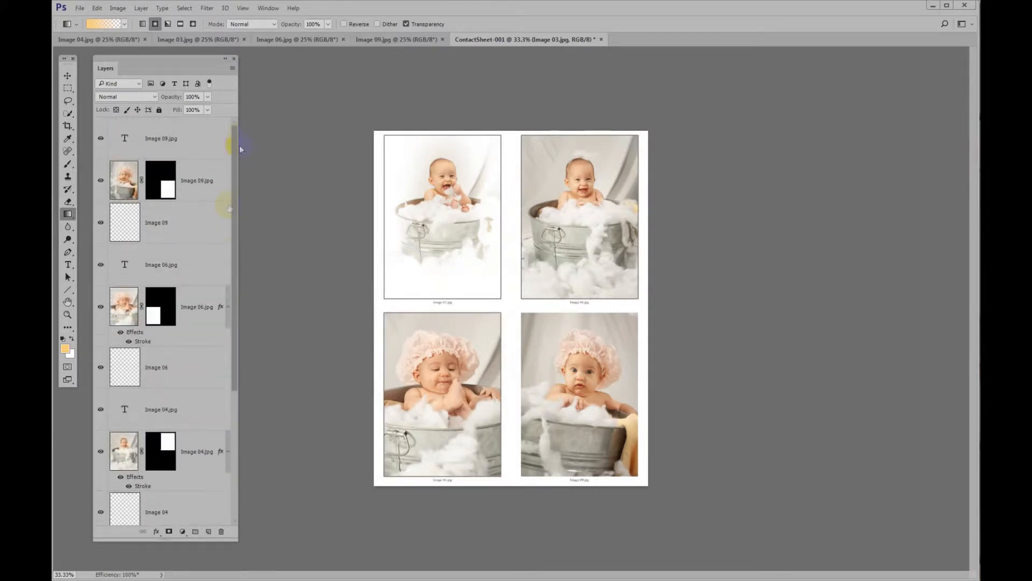
drag(221, 310, 222, 181)
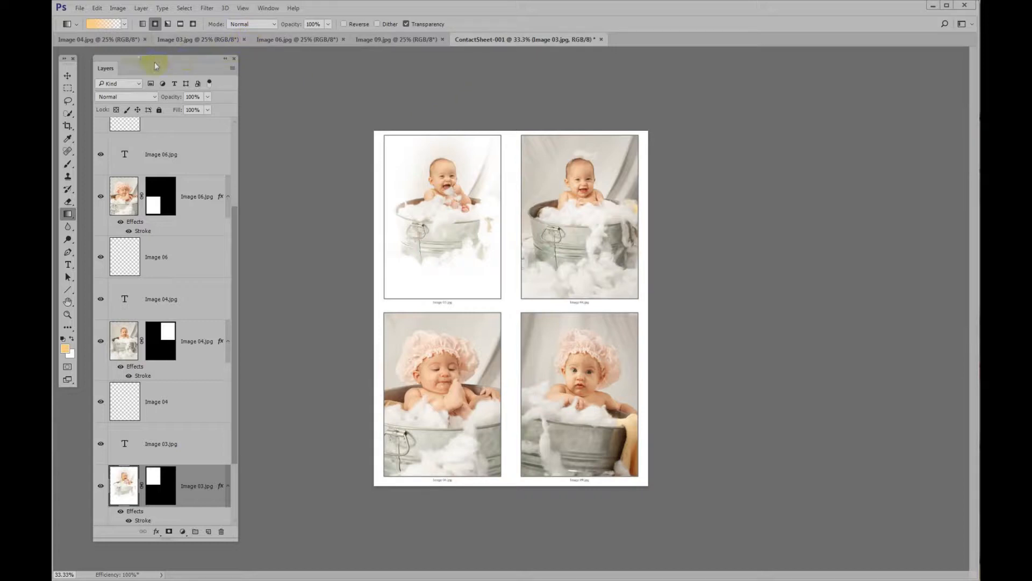
Start Contact Sheet II again and use the folder "1 photos for contact sheet" as the source.
click(80, 8)
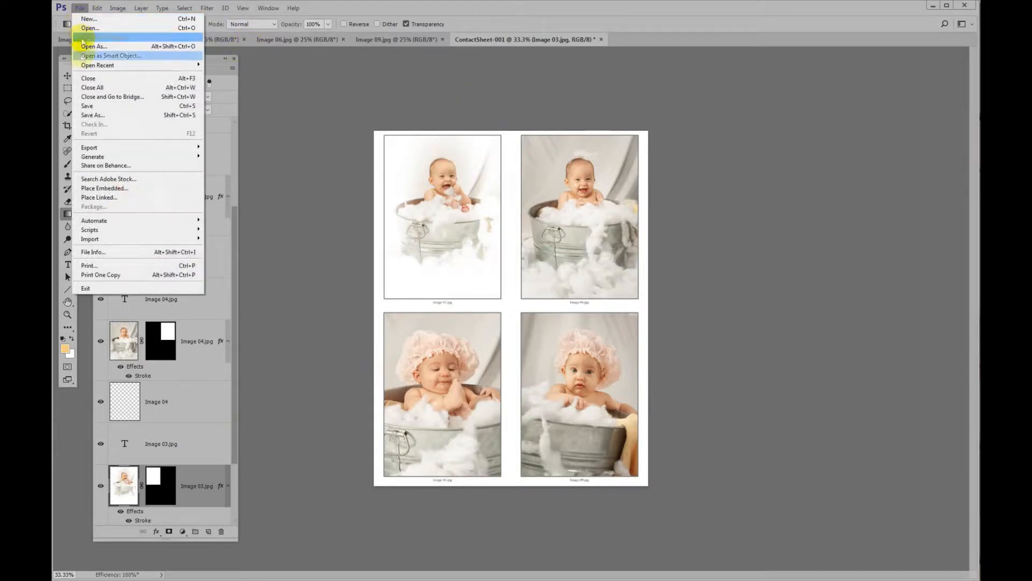
mouse_move(99, 221)
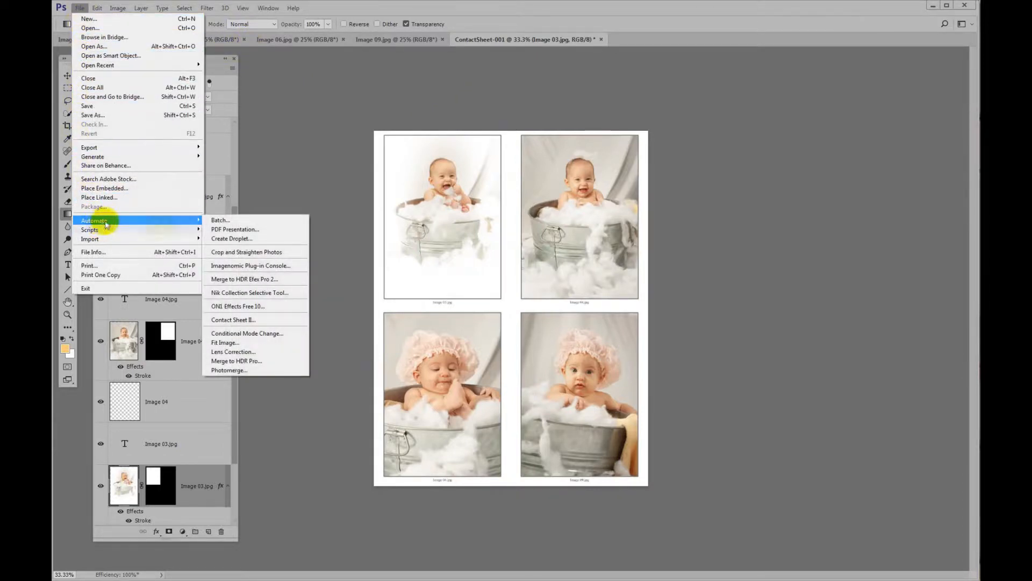
click(255, 320)
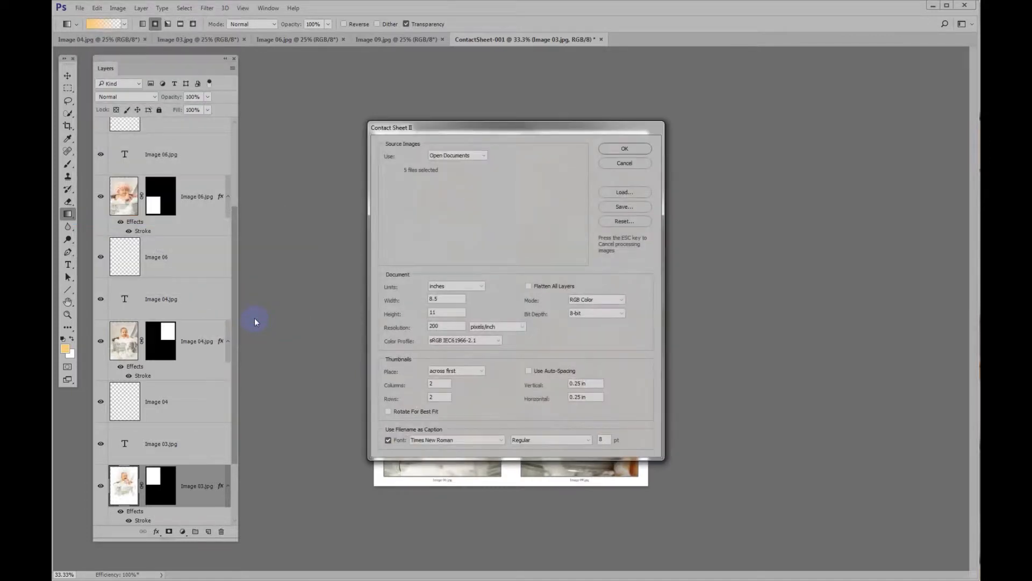
click(465, 157)
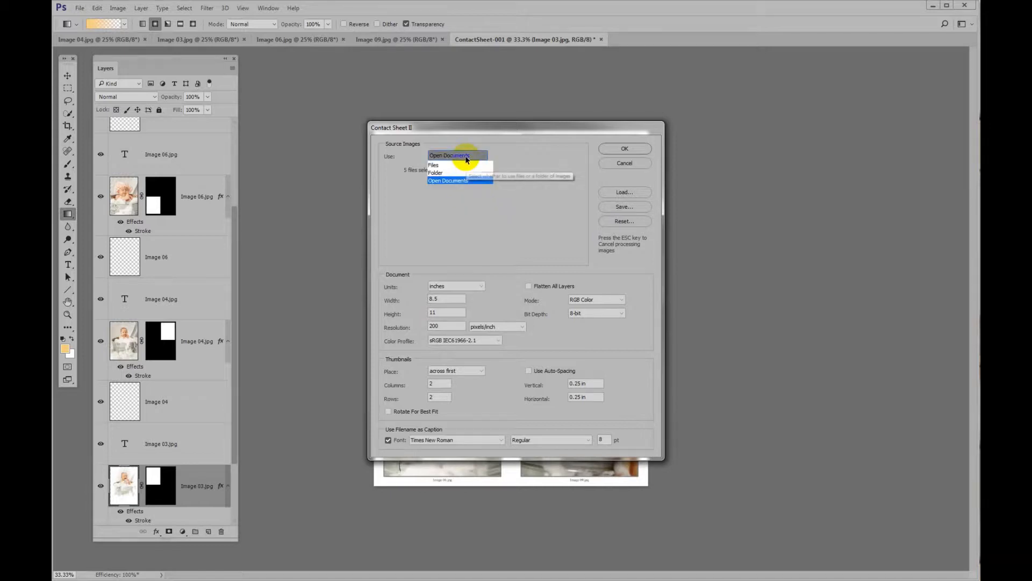
click(438, 170)
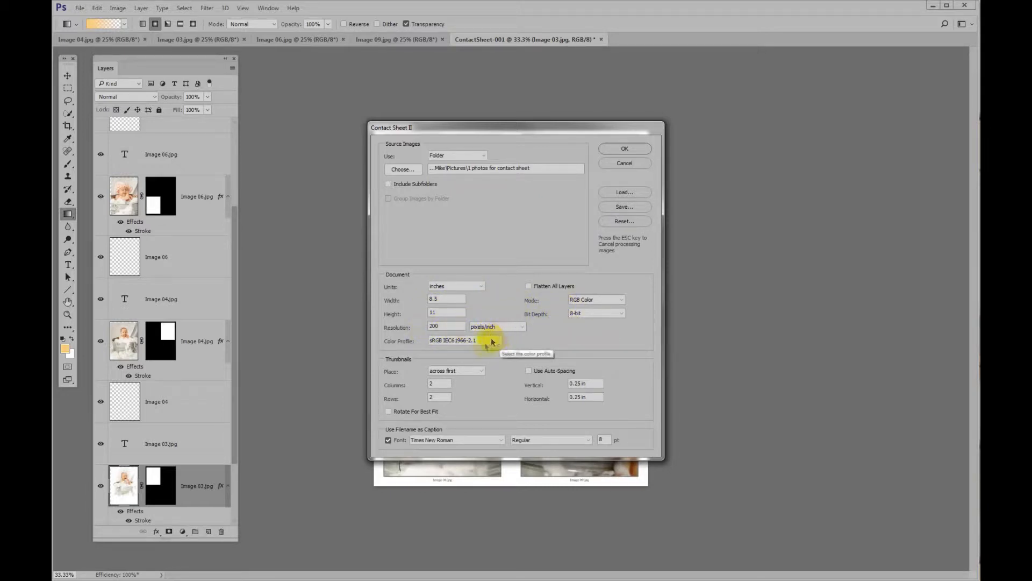
Set the thumbnail layout to 3 columns and 3 rows and generate the new contact sheet.
double_click(438, 383)
text(3)
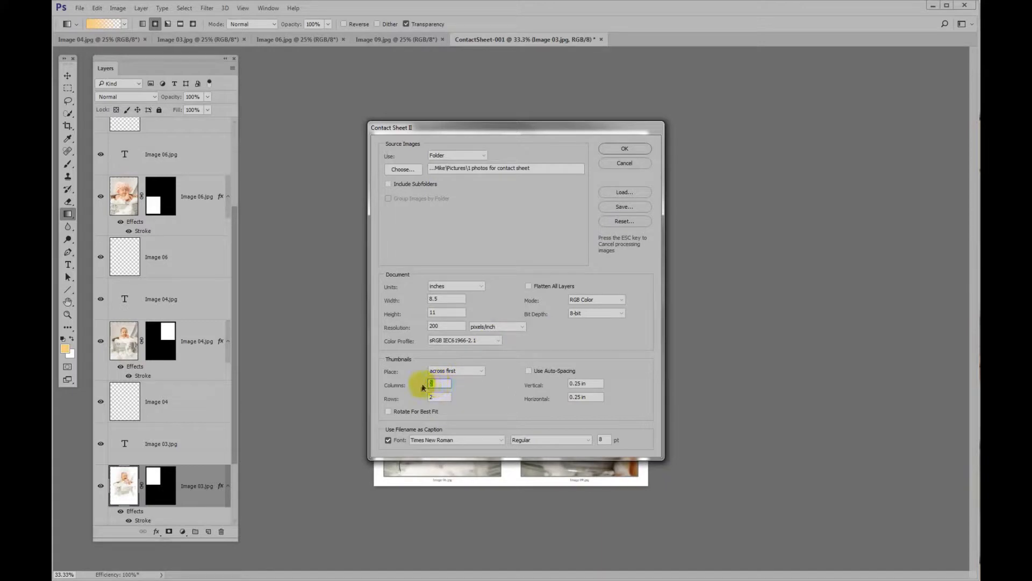
key(Tab)
text(3)
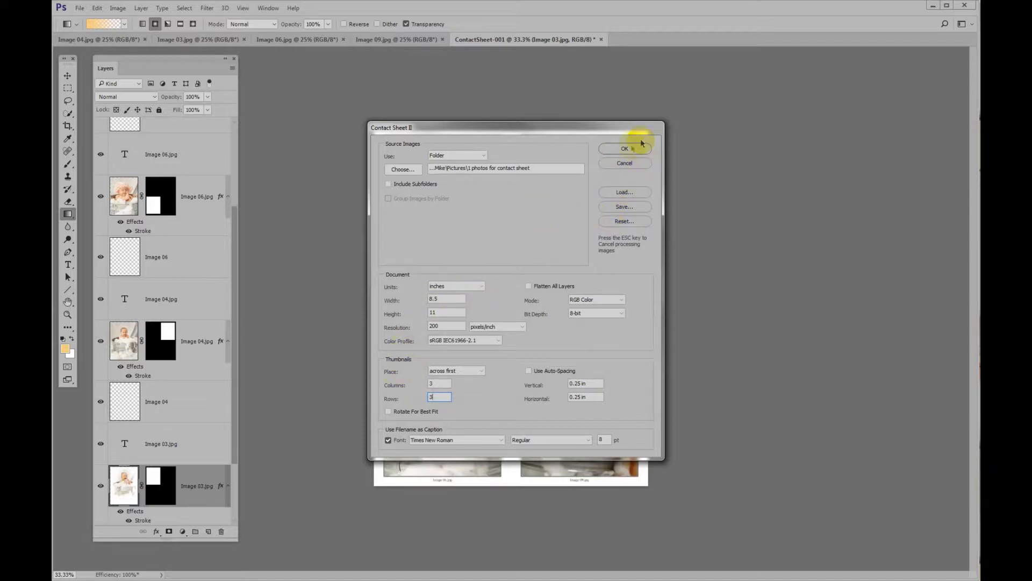
click(623, 149)
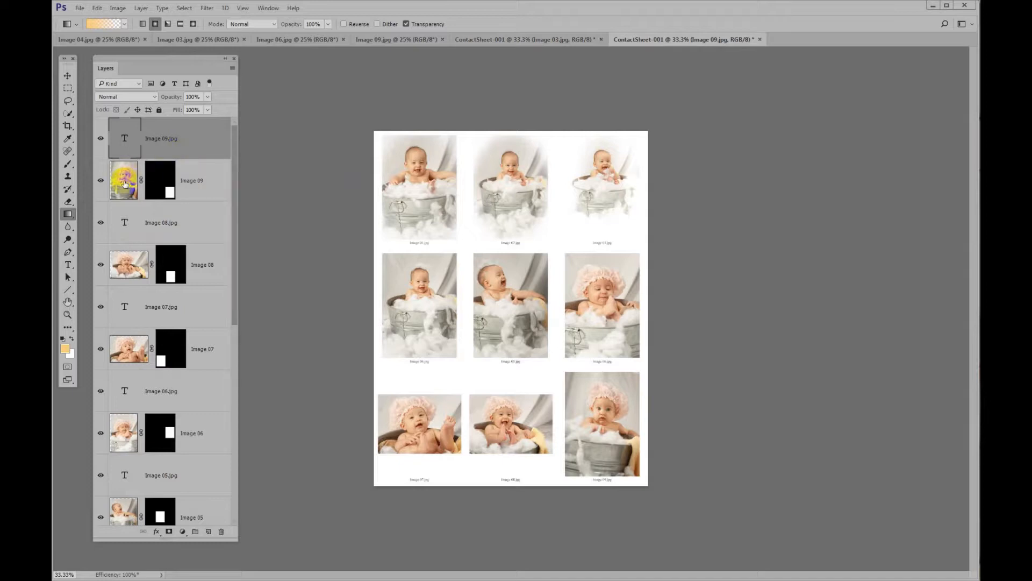
Add Stroke and Bevel & Emboss effects to the Image 01 picture layer.
click(164, 187)
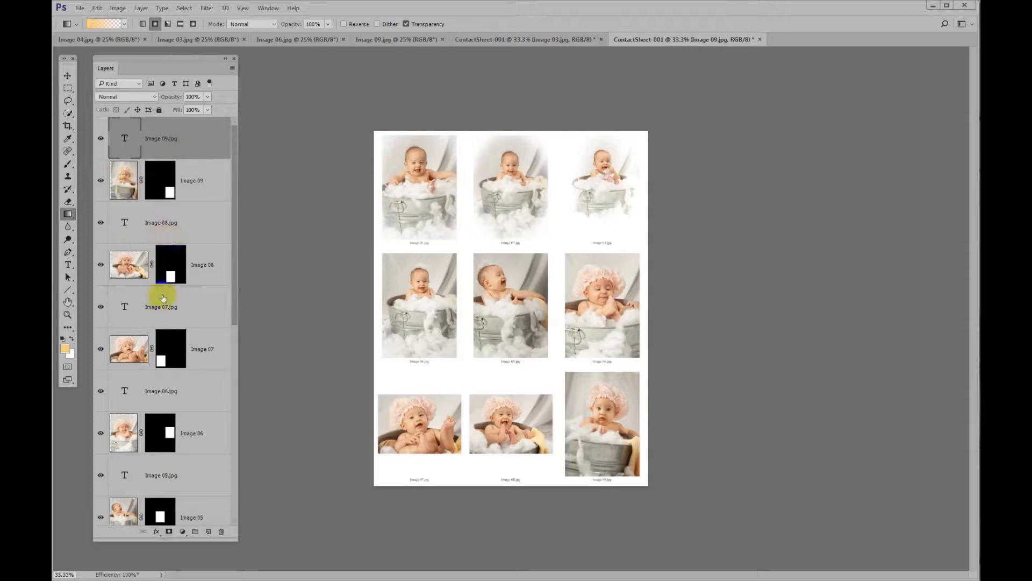
drag(235, 288, 230, 521)
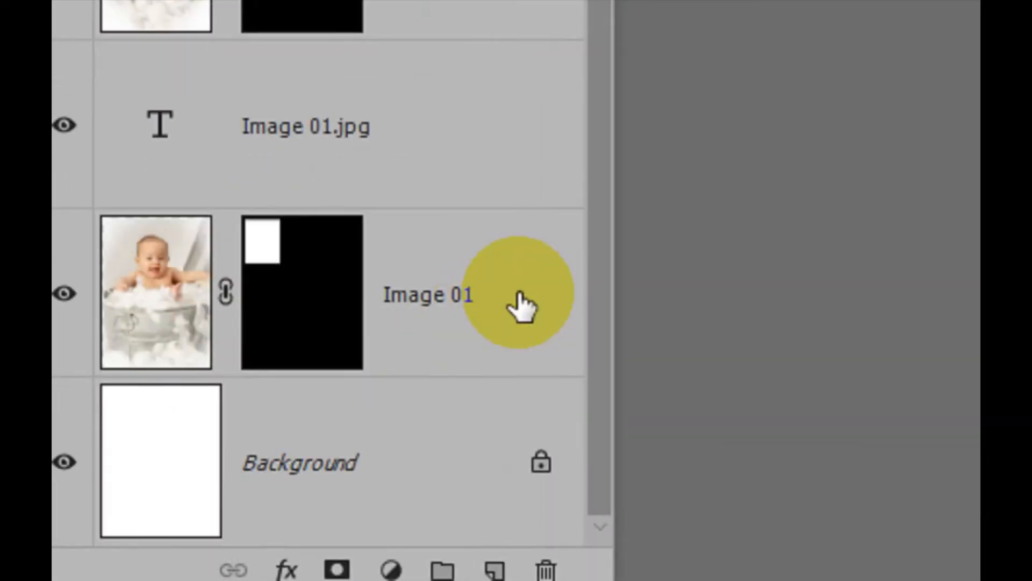
click(214, 464)
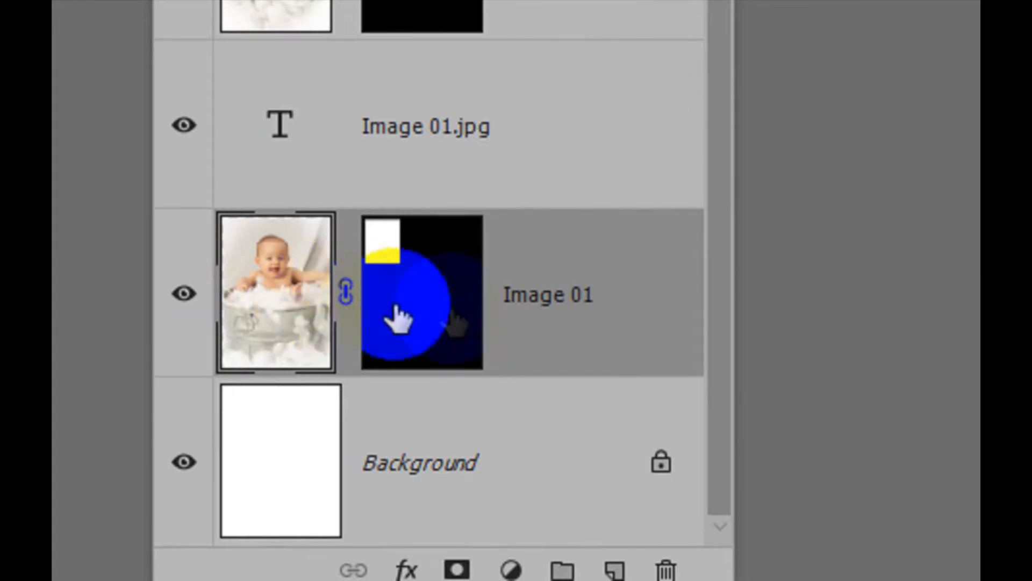
double_click(482, 323)
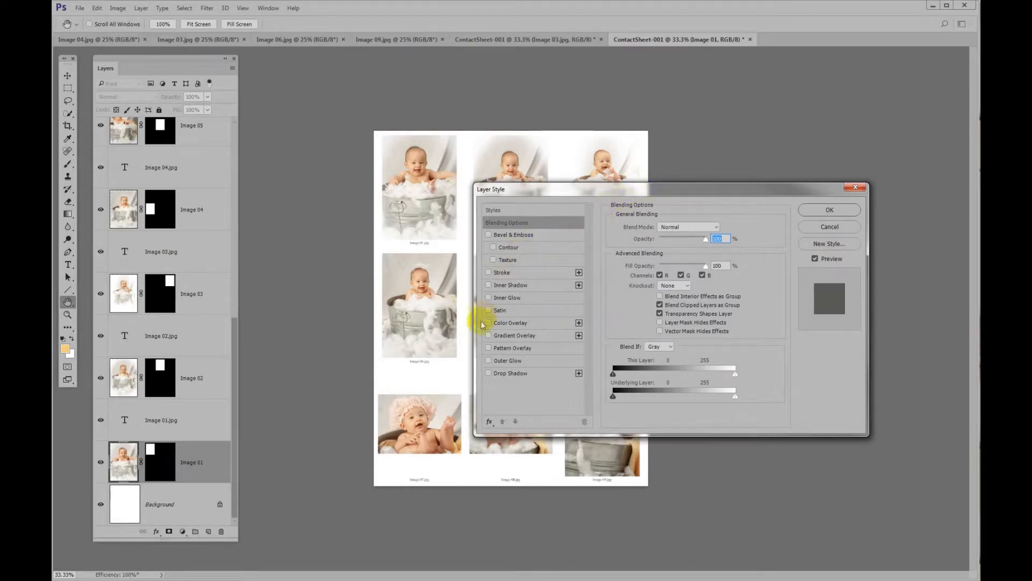
click(489, 273)
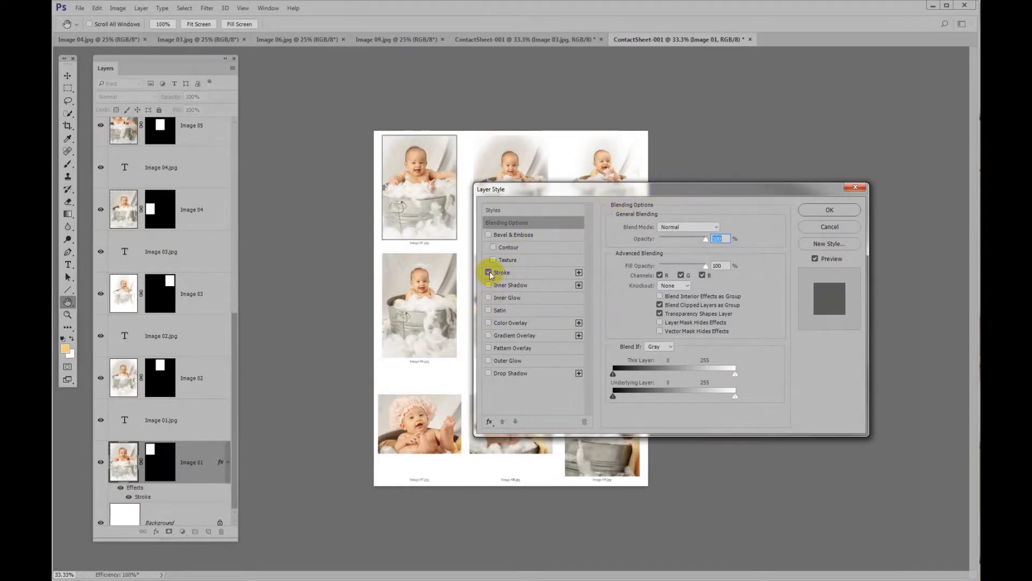
click(489, 235)
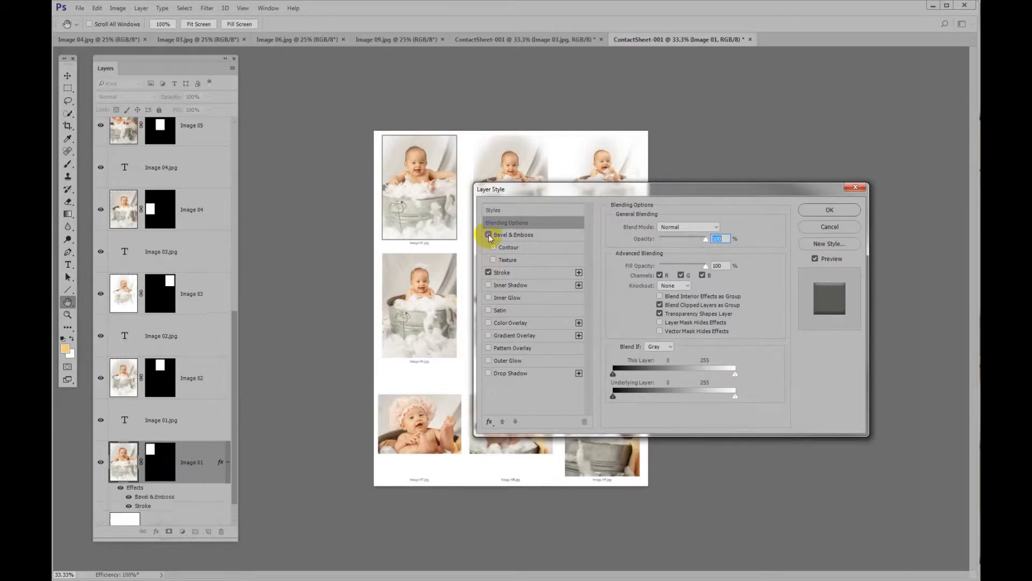
Examine the Image 01 thumbnail at 100% zoom with the Bevel & Emboss effect off and on.
right_click(415, 207)
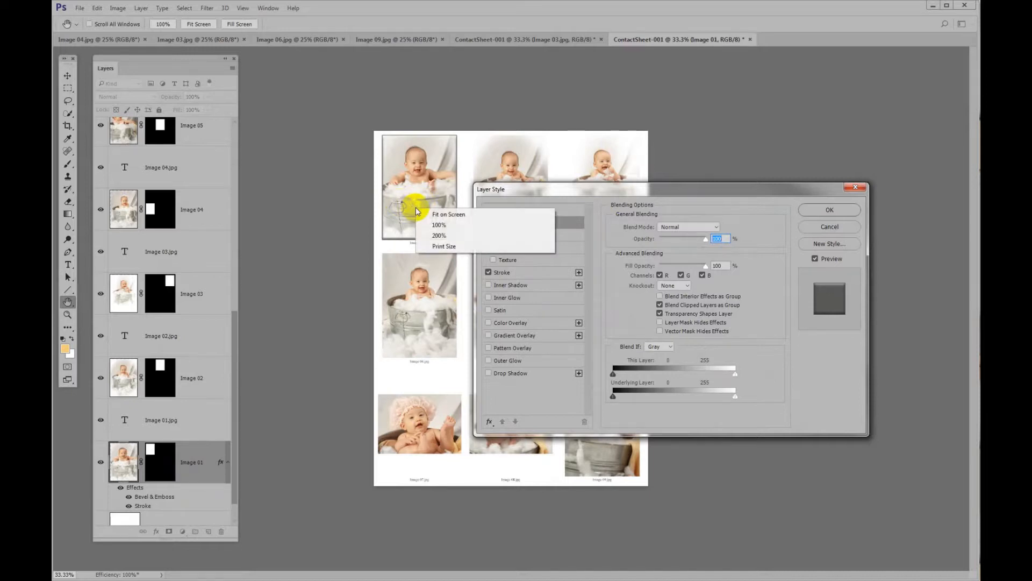
click(436, 226)
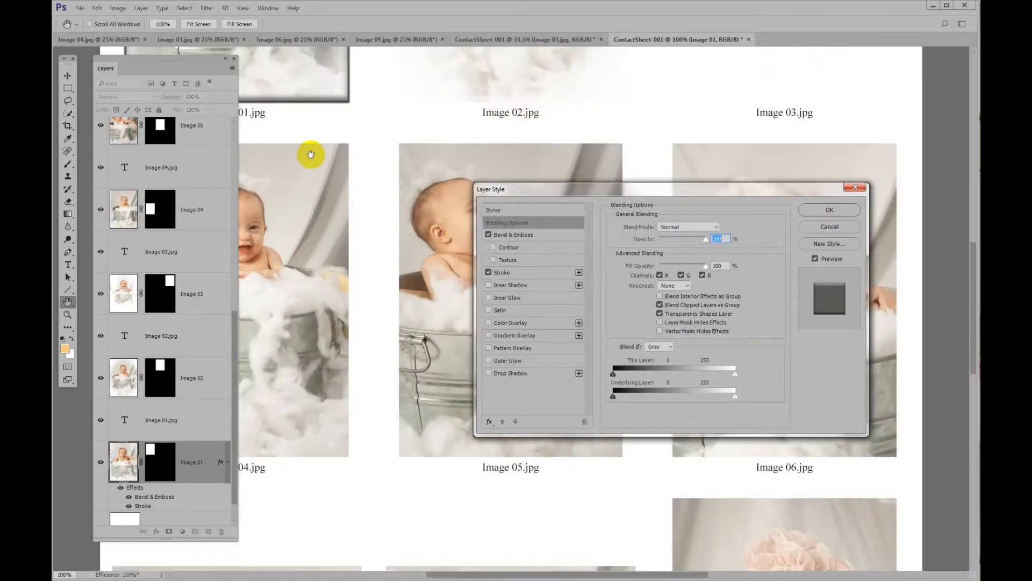
drag(313, 158, 427, 323)
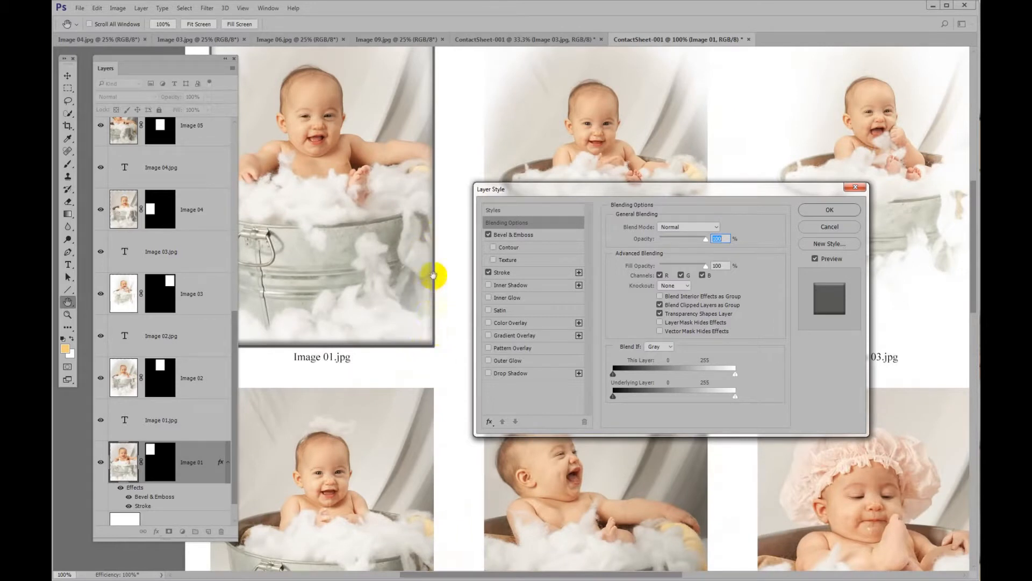
click(488, 235)
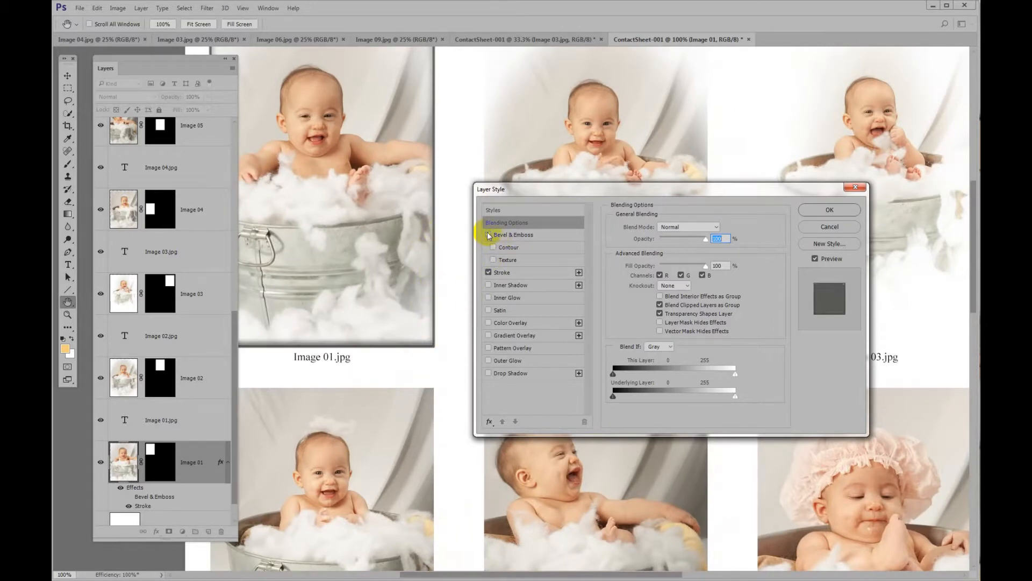
click(488, 235)
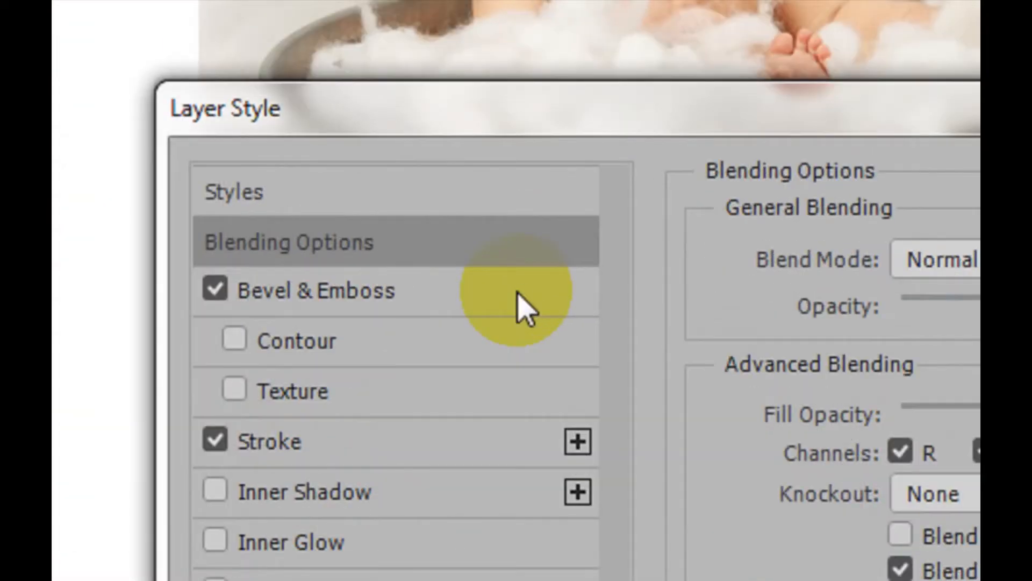
Raise the depth of Image 01's Bevel & Emboss to 396%, reduce its size slightly, and apply the layer style.
click(524, 309)
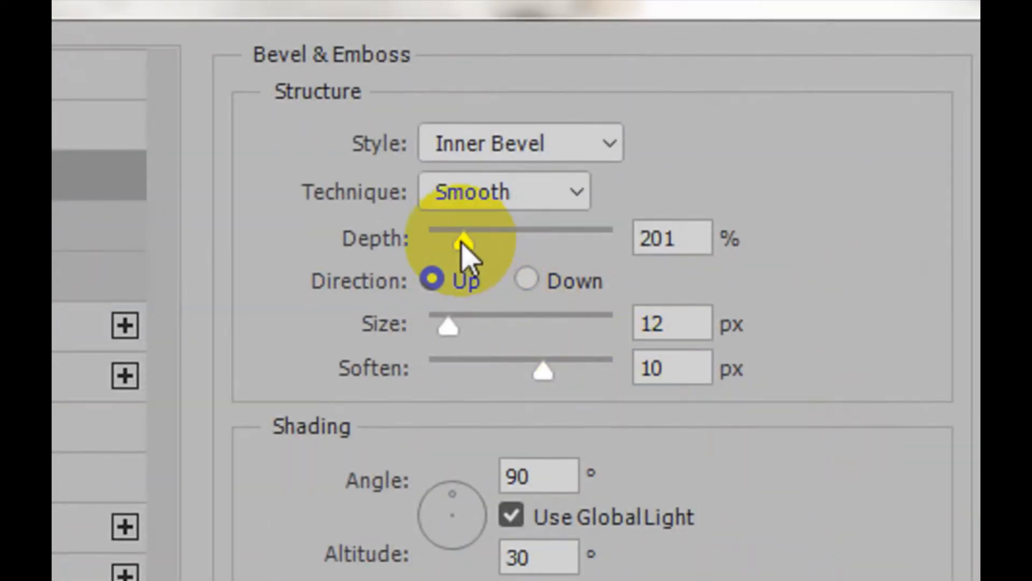
mouse_move(461, 243)
mouse_down()
mouse_move(474, 241)
mouse_move(472, 253)
mouse_up()
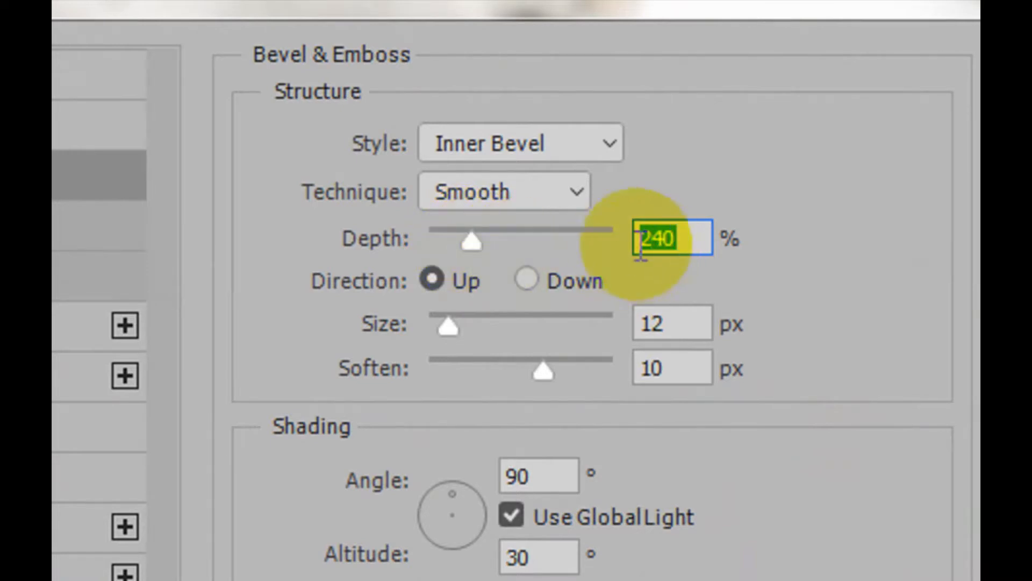
scroll(626, 245, up, 3)
scroll(624, 243, down, 4)
scroll(622, 241, up, 8)
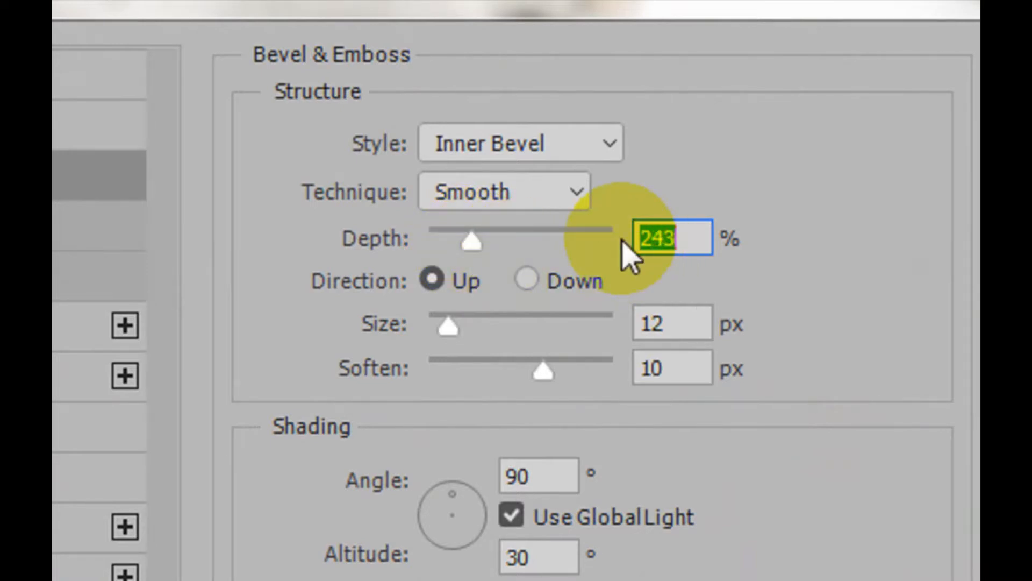
scroll(627, 249, up, 2)
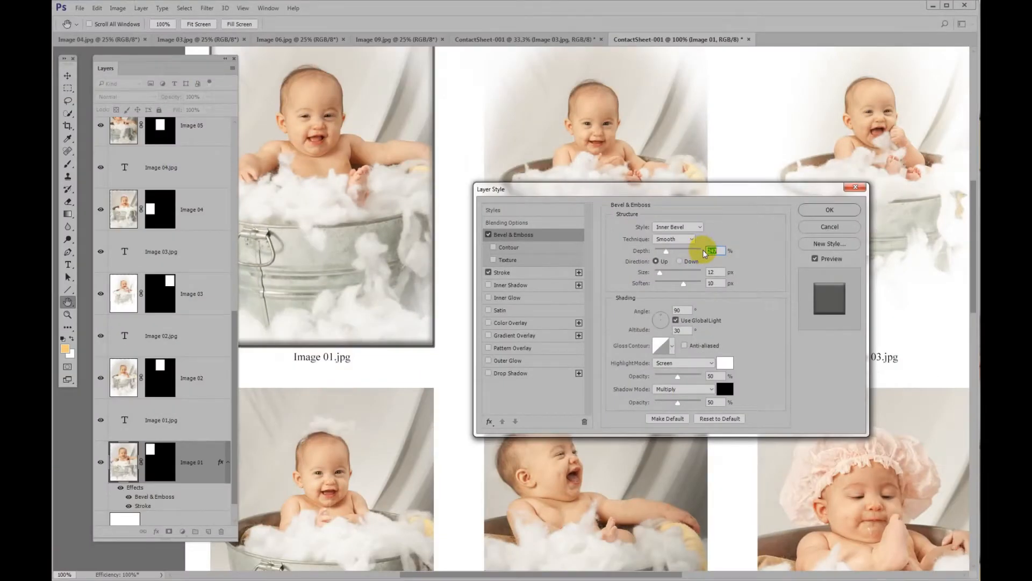
drag(667, 252, 670, 253)
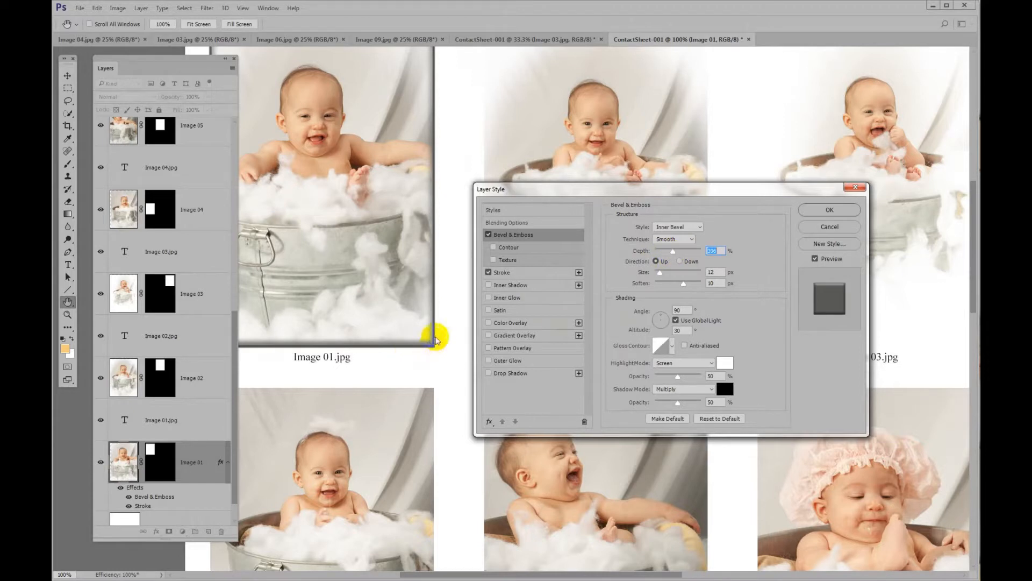
drag(661, 277, 660, 277)
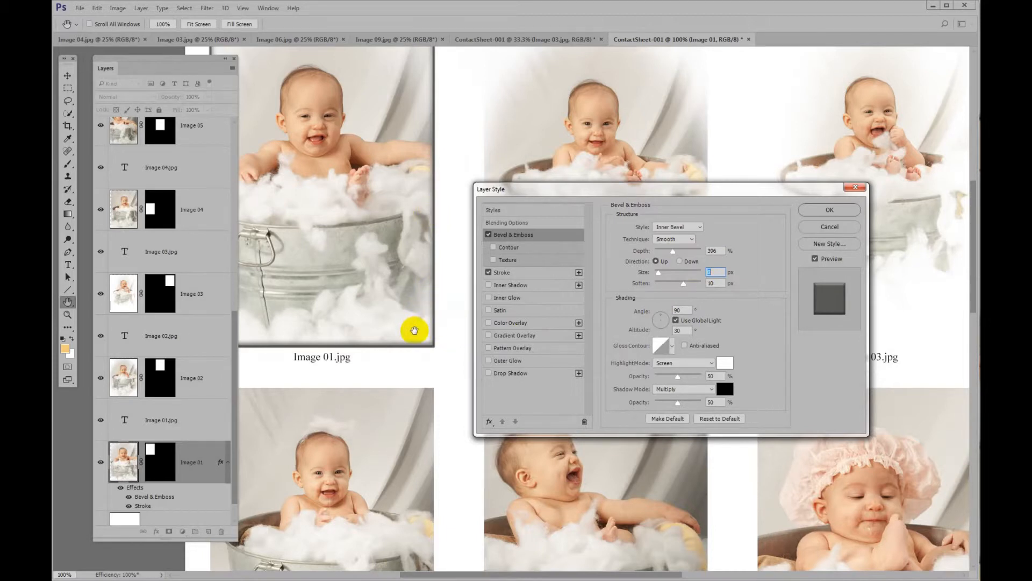
click(819, 212)
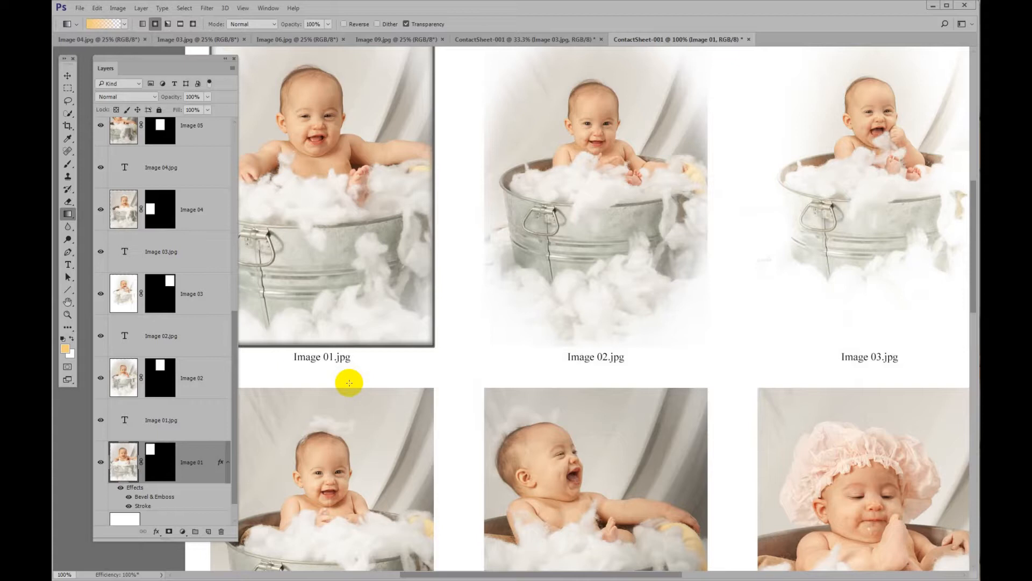
Copy the layer style from Image 01 to all the other picture layers, Image 02 through Image 09.
right_click(221, 464)
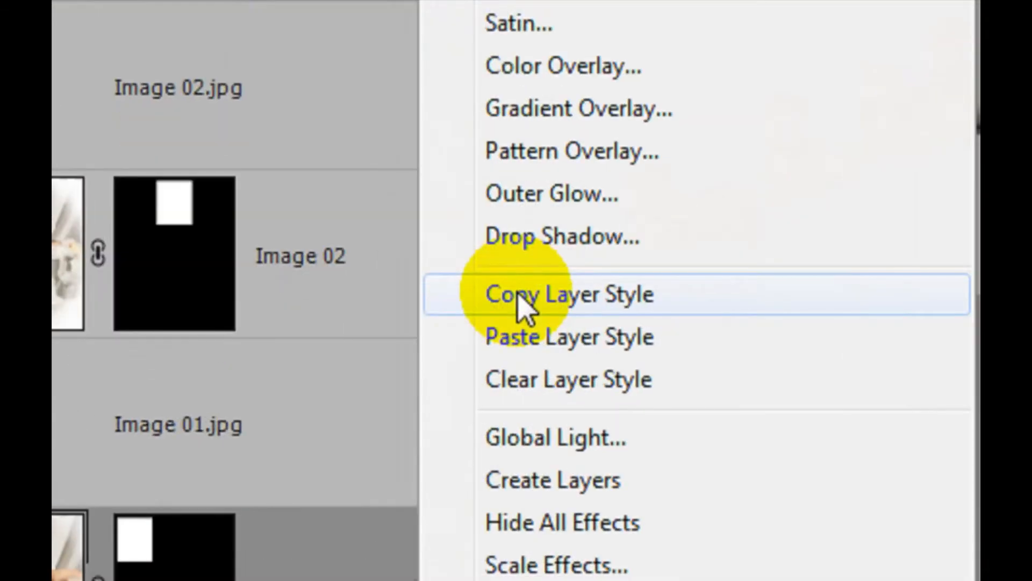
click(519, 301)
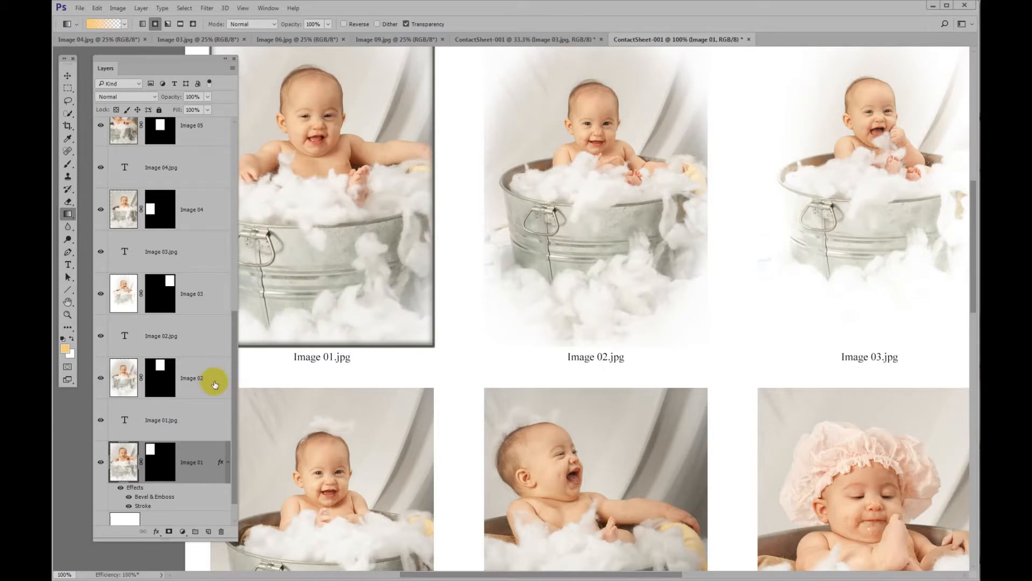
click(214, 381)
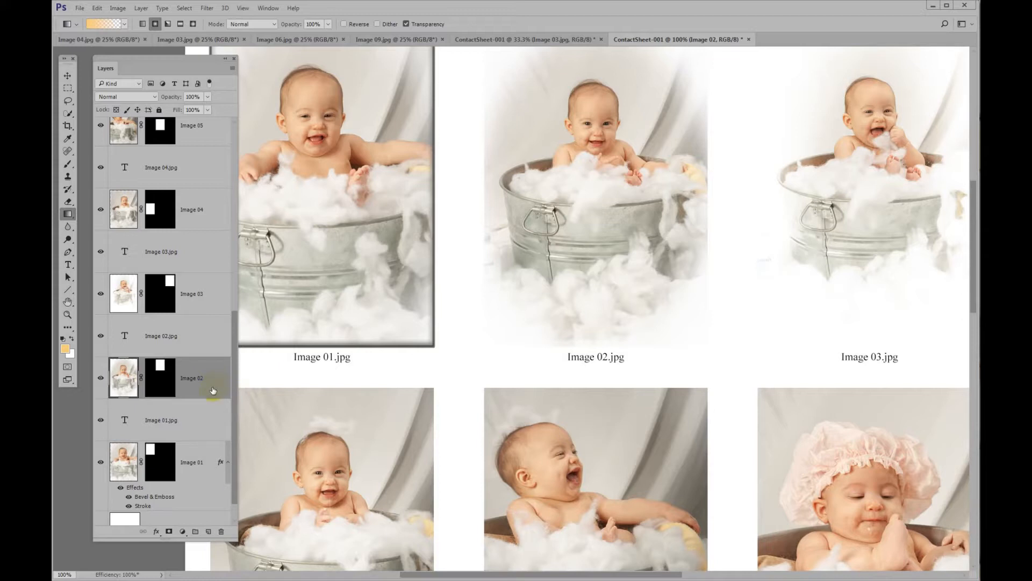
ctrl+click(215, 295)
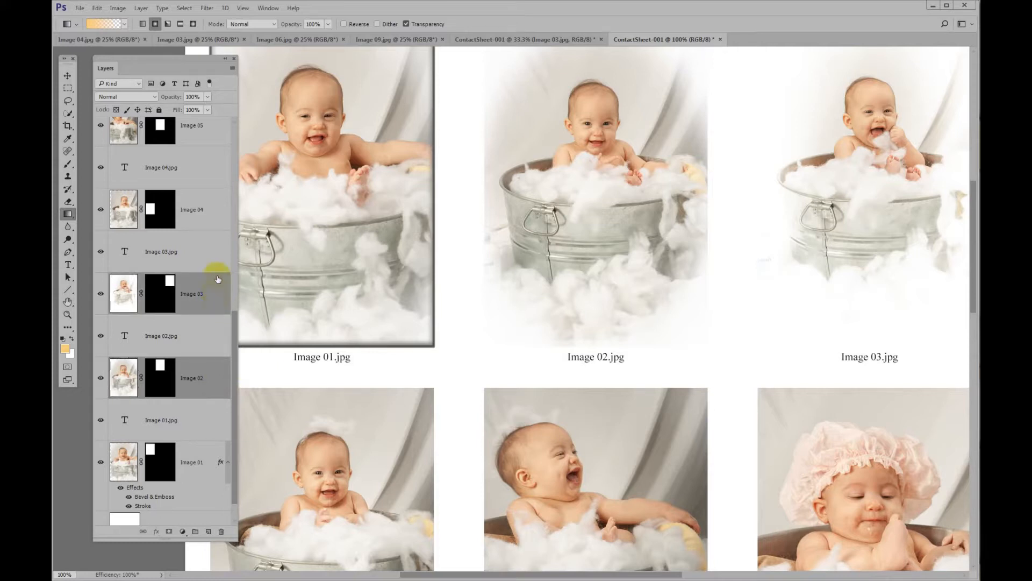
ctrl+click(211, 214)
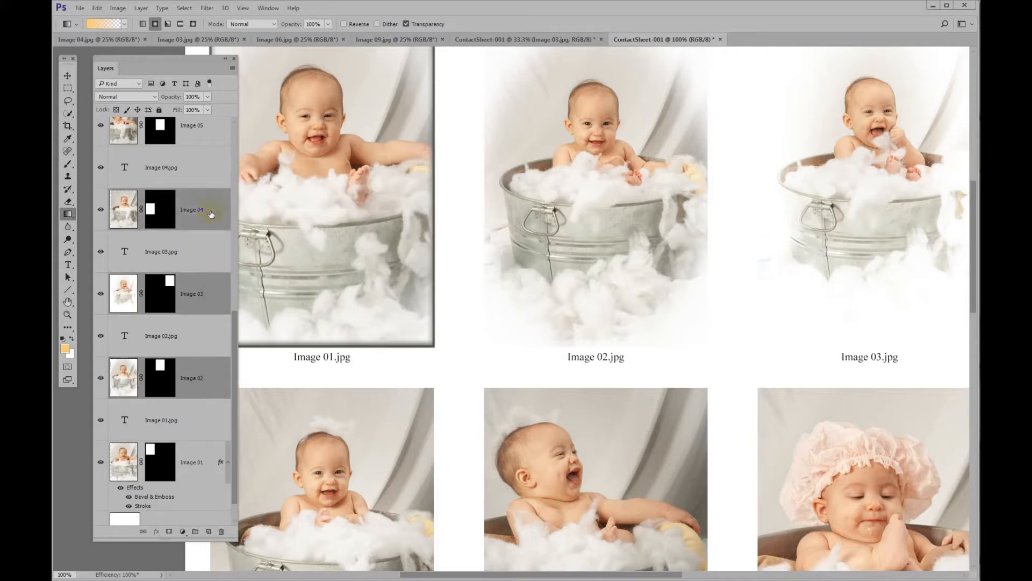
ctrl+click(211, 139)
drag(235, 334, 249, 215)
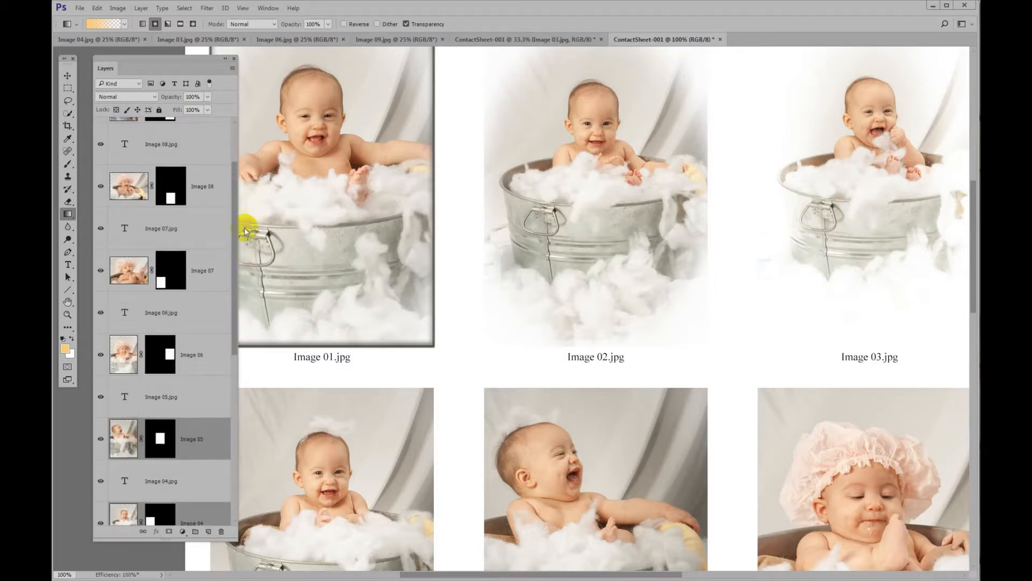
ctrl+click(209, 355)
ctrl+click(210, 269)
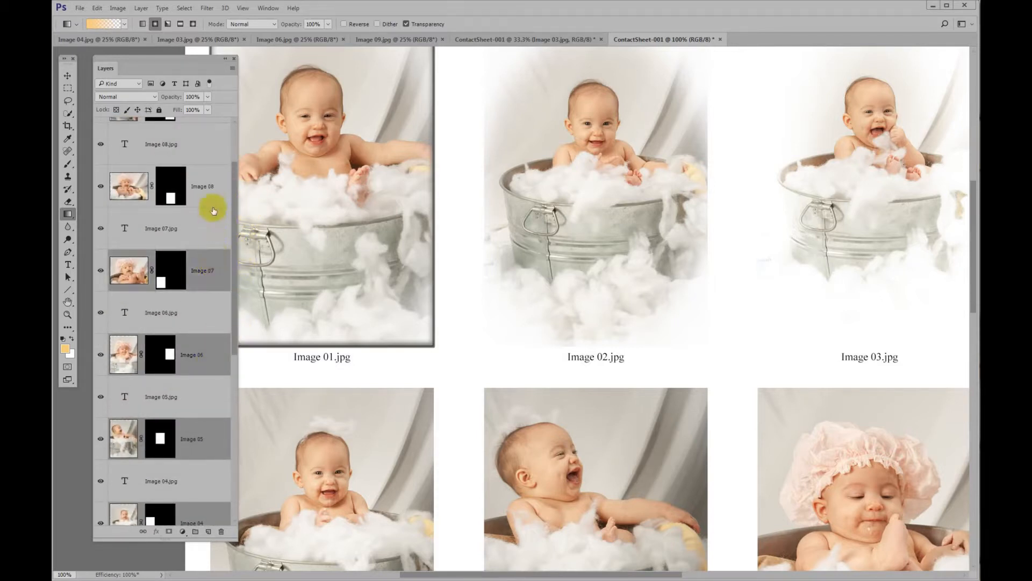
ctrl+click(215, 196)
scroll(234, 189, up, 2)
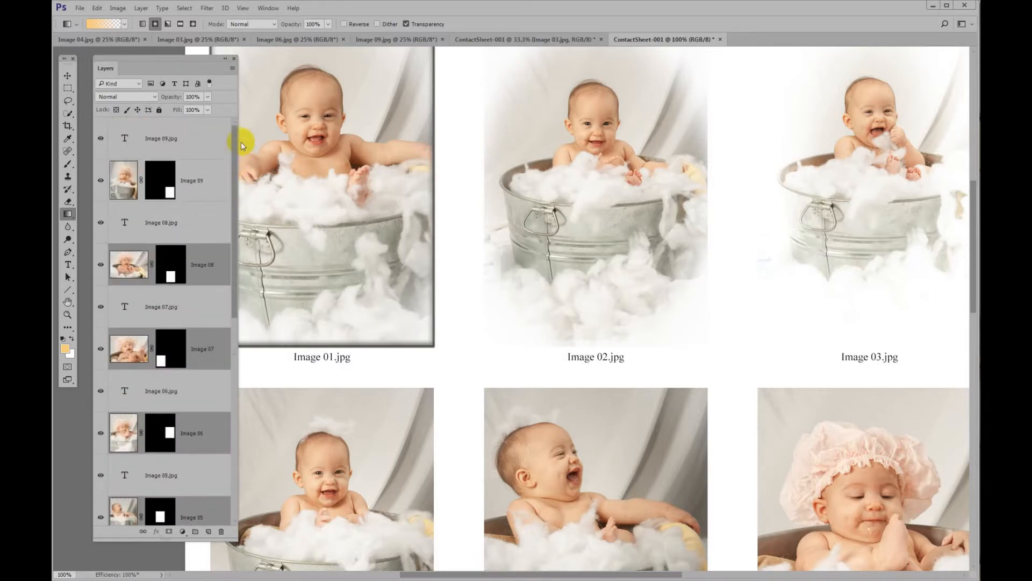
ctrl+click(205, 183)
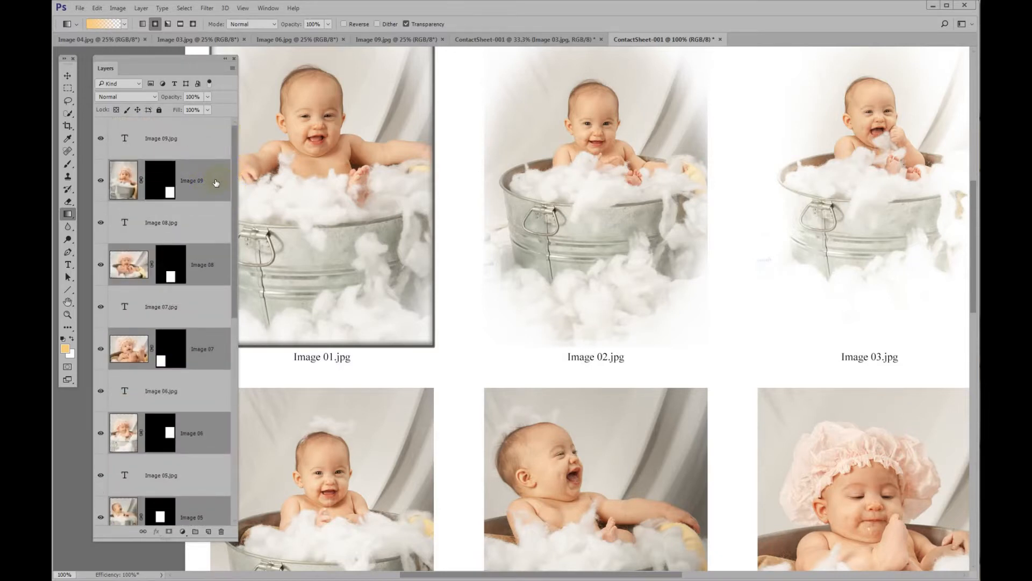
right_click(216, 181)
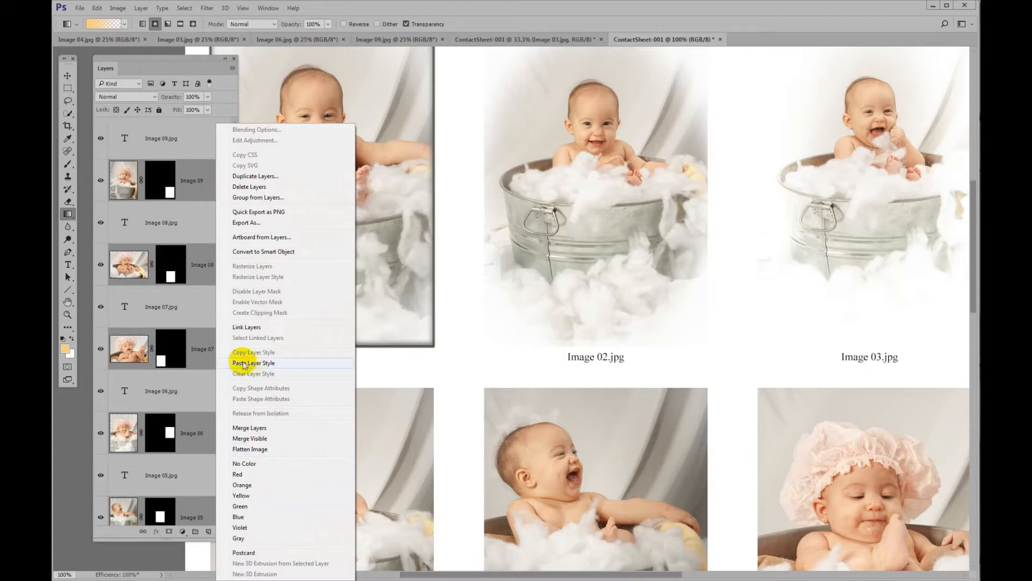
click(272, 364)
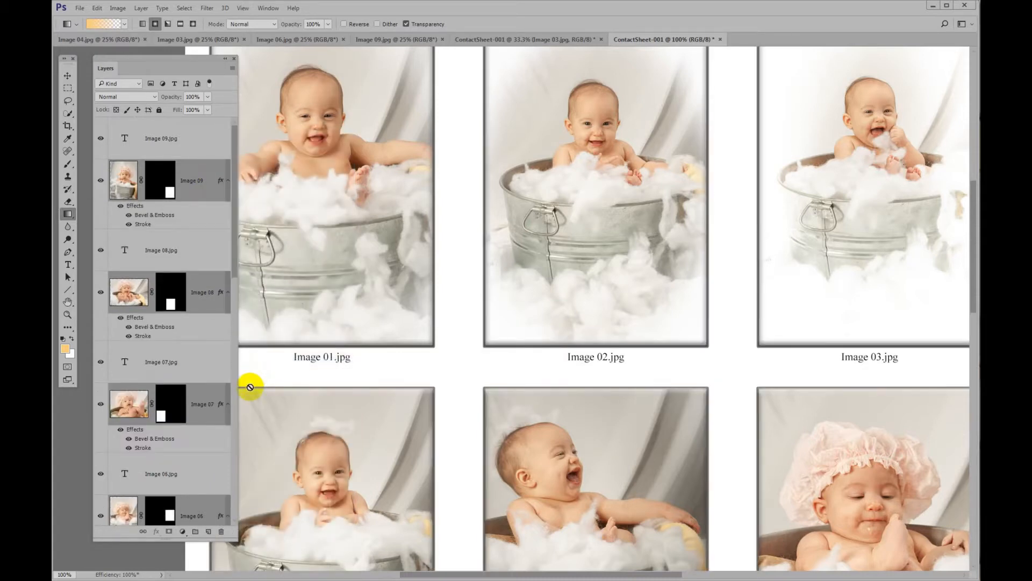
Move the Image 07.jpg caption straight up so it sits just below its thumbnail.
key(ctrl+minus)
key(ctrl+0)
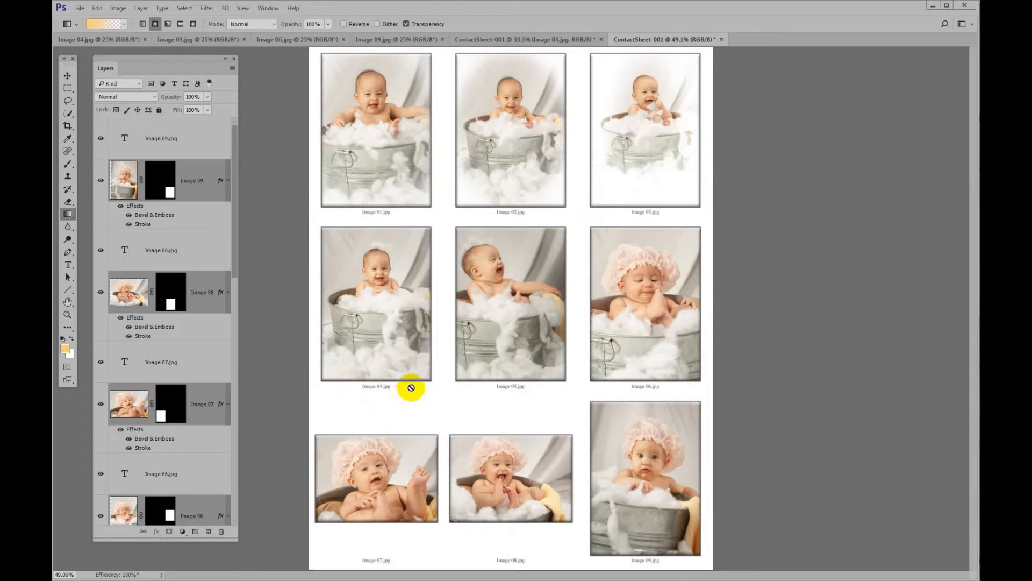
scroll(411, 386, down, 1)
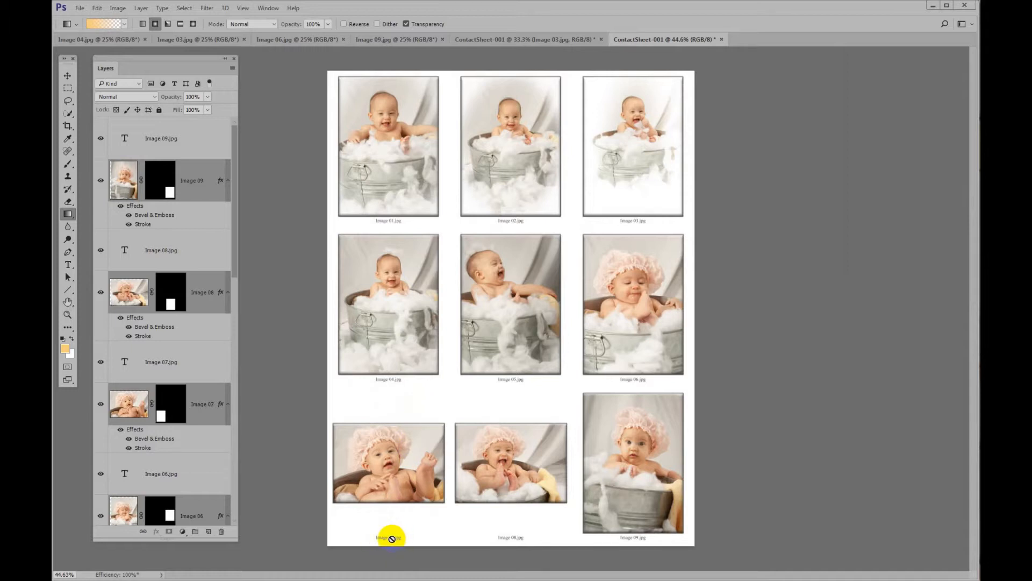
key(v)
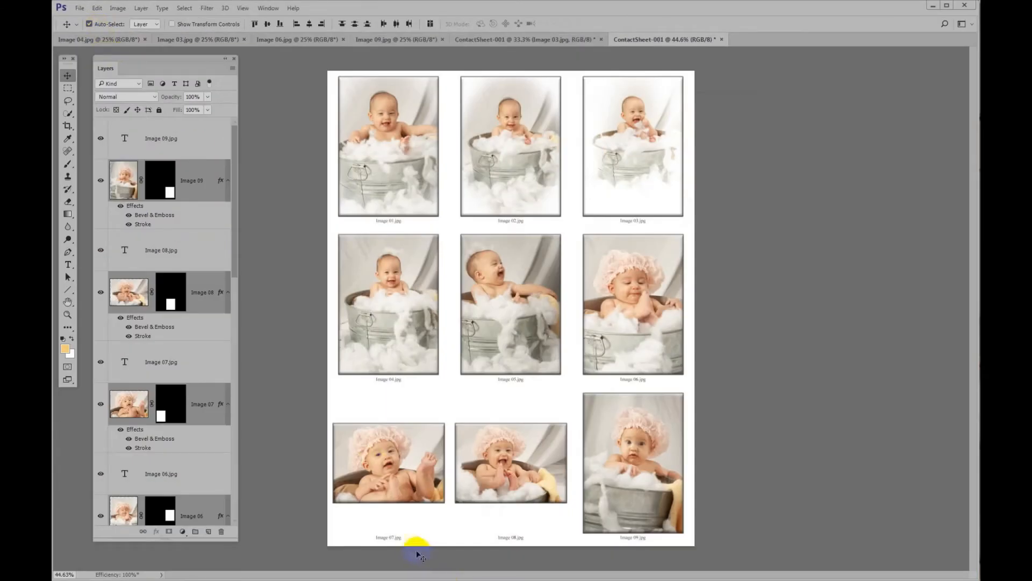
click(392, 538)
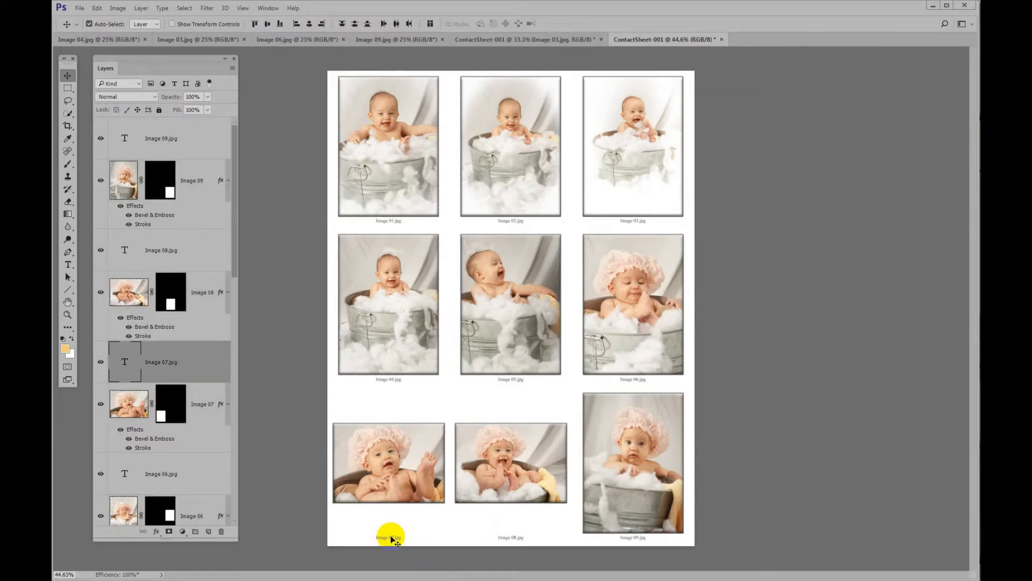
drag(392, 538, 392, 511)
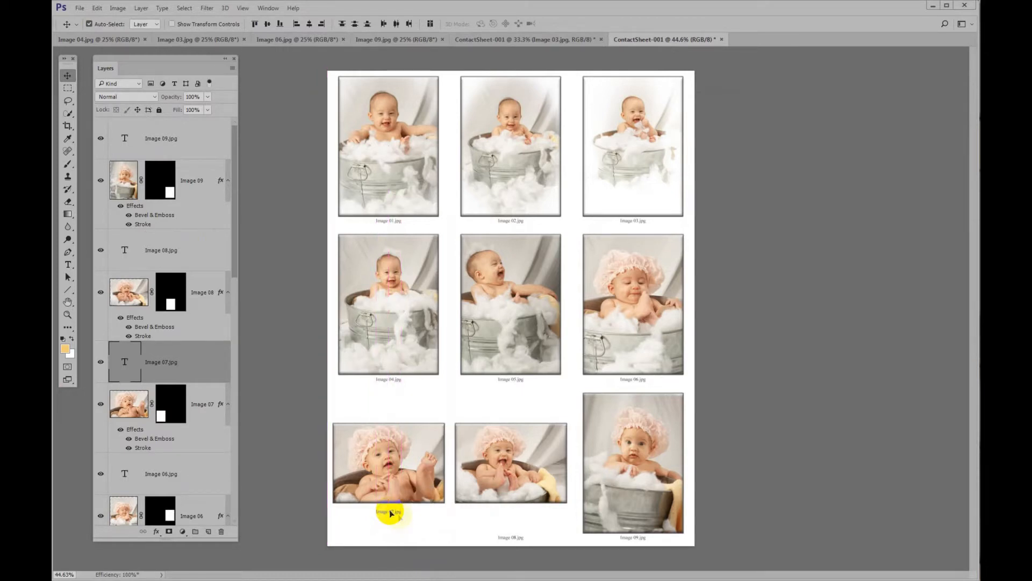
Move the Image 08.jpg caption straight up so it sits just below its thumbnail, level with the Image 07.jpg caption.
click(516, 539)
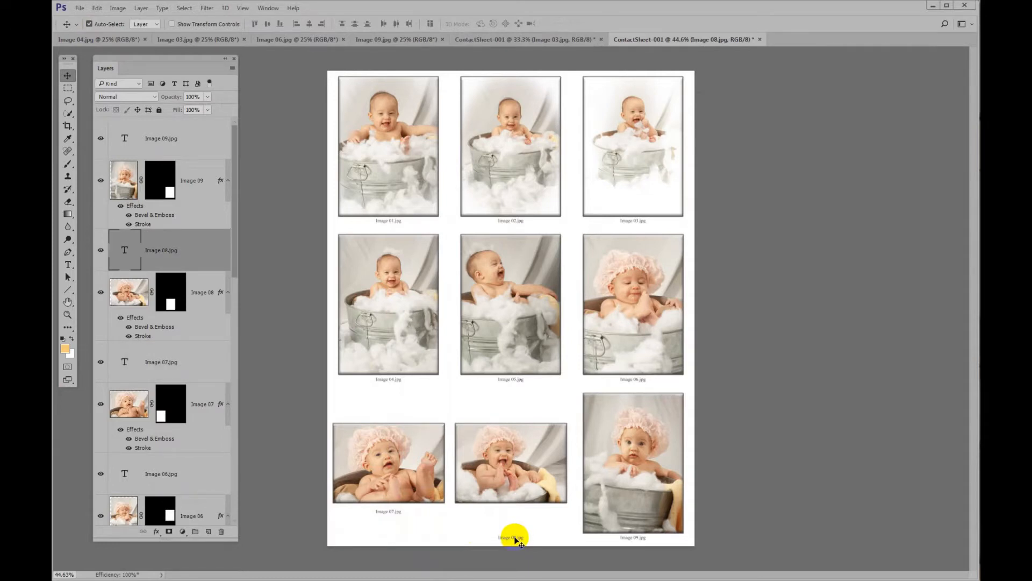
drag(514, 534, 510, 514)
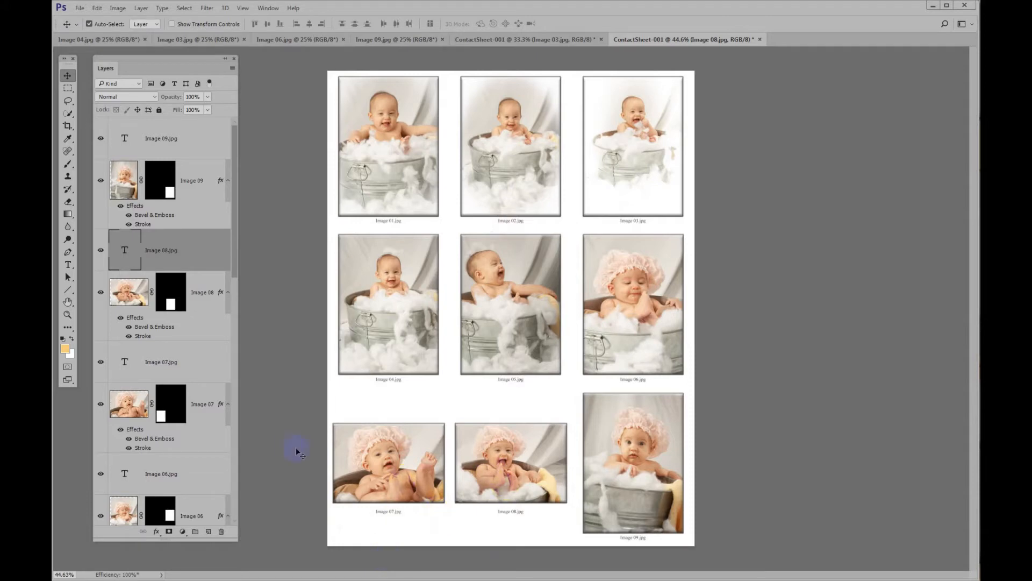
Fill the Background layer with a radial Foreground to Background gradient, orange at the lower-right corner fading to white at the upper left.
drag(237, 250, 236, 526)
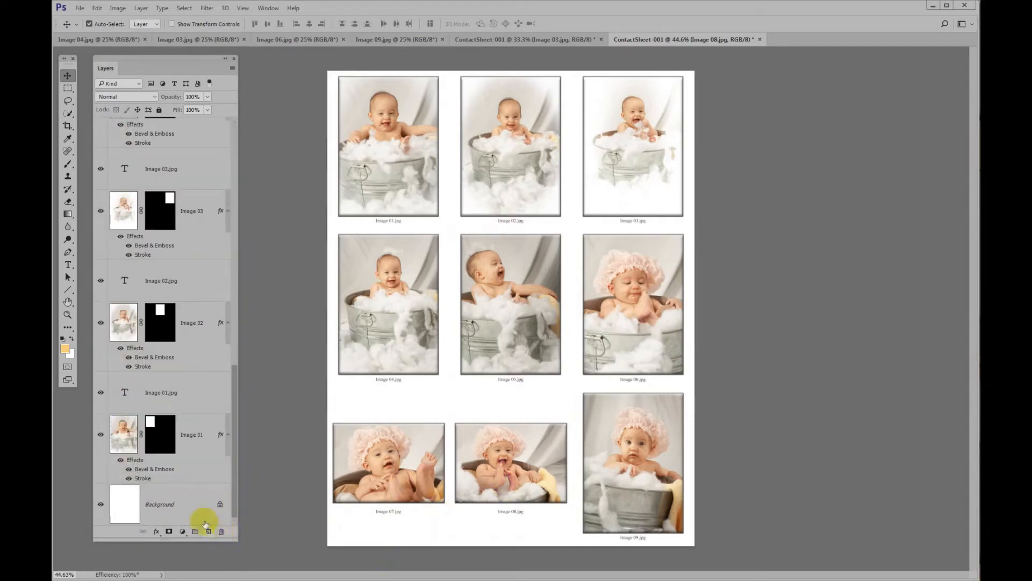
click(163, 506)
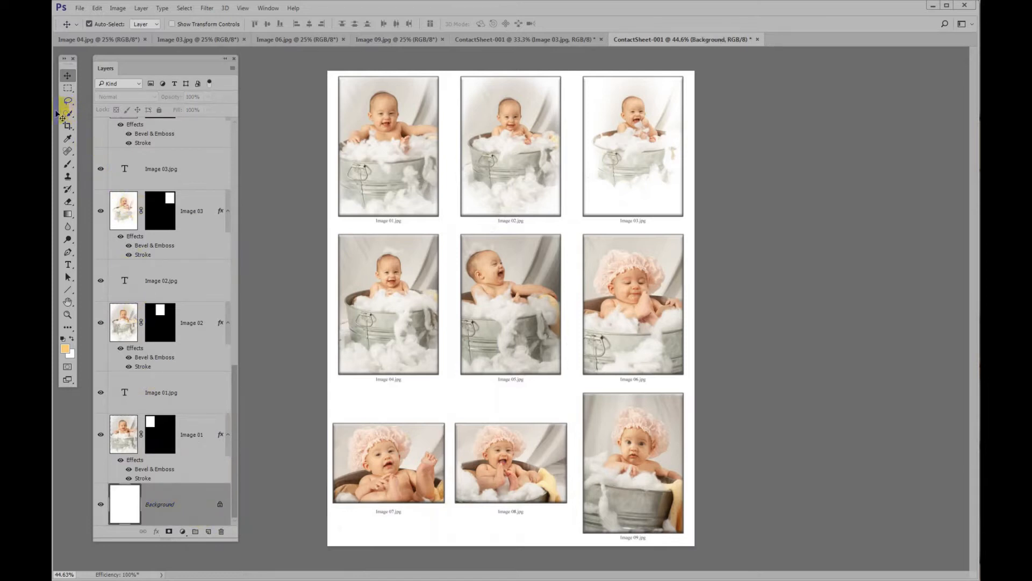
key(g)
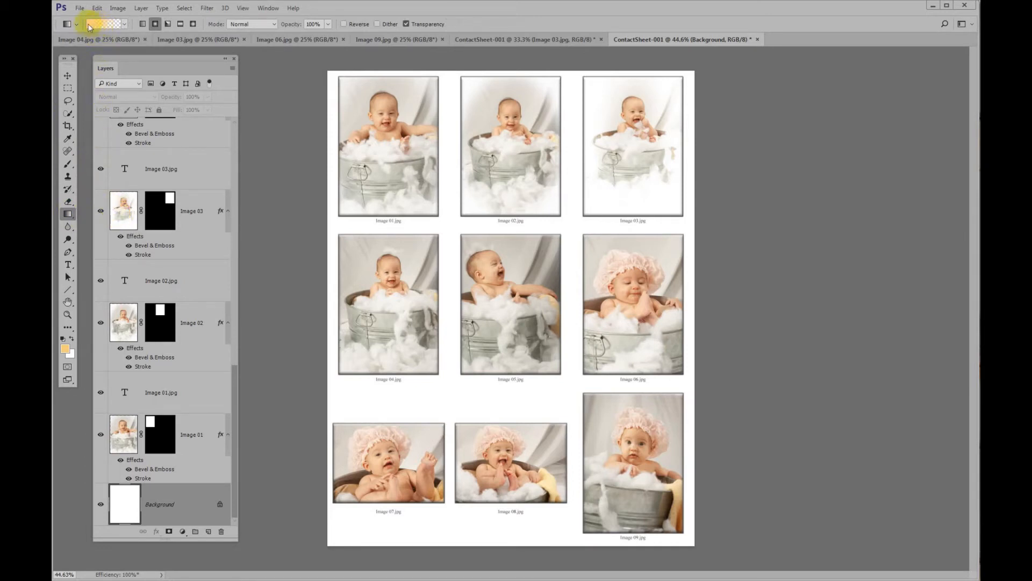
click(124, 24)
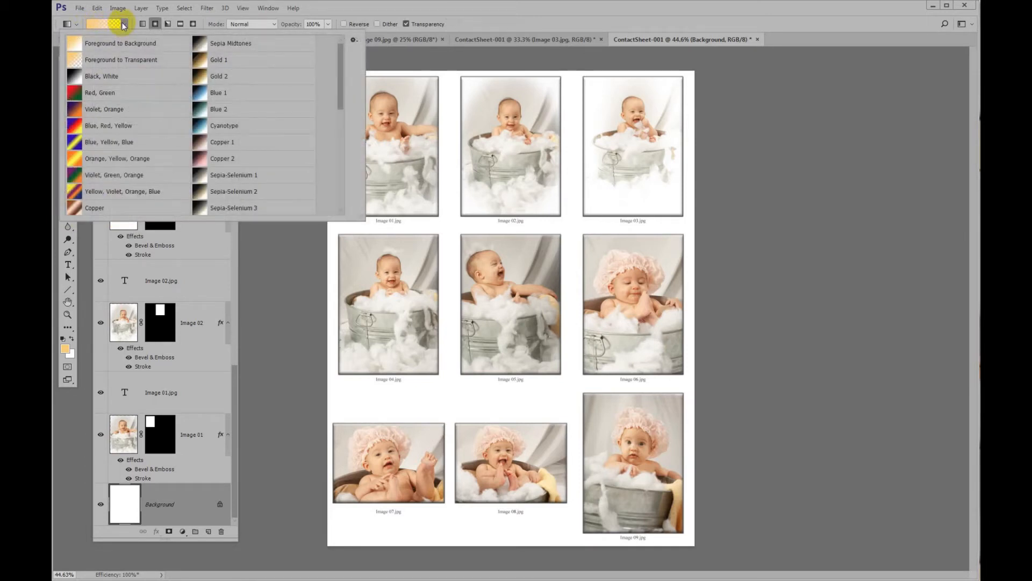
click(126, 45)
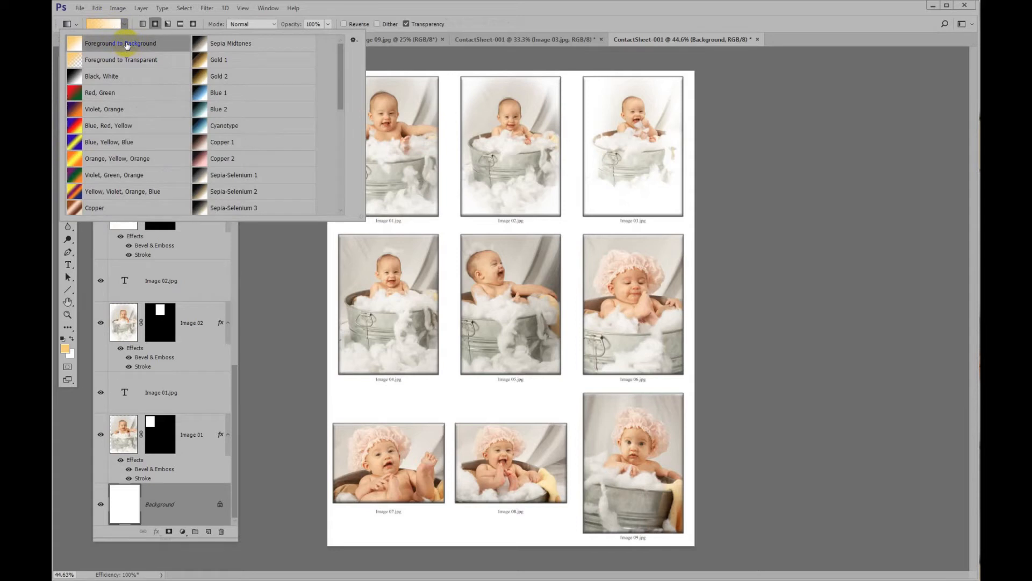
double_click(128, 46)
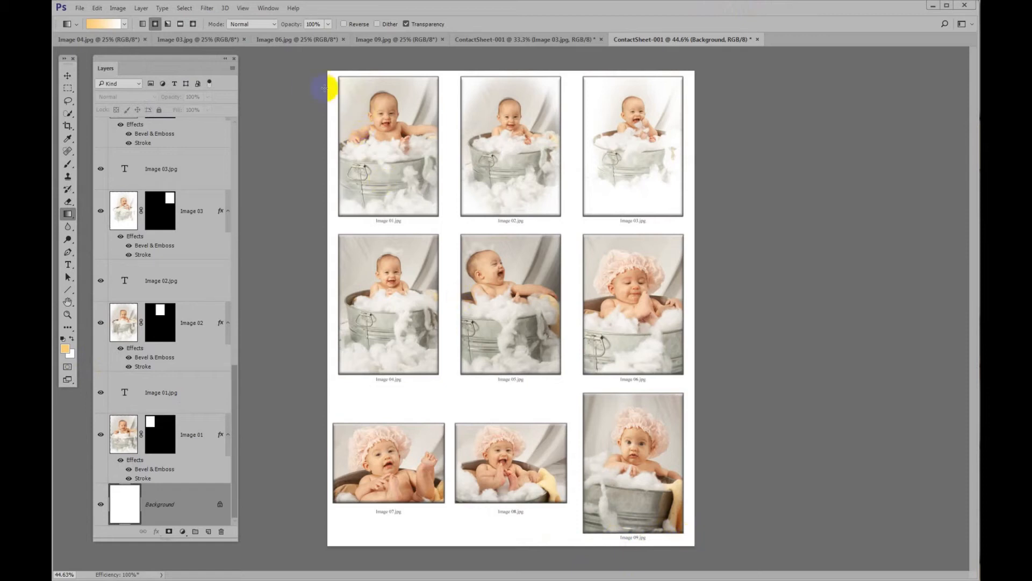
drag(445, 78, 422, 554)
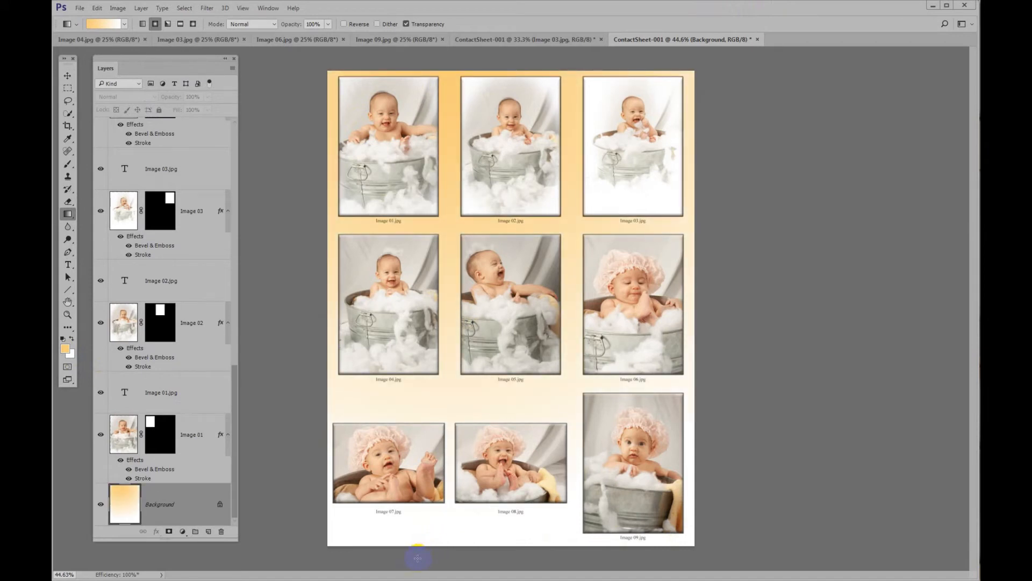
drag(689, 538, 346, 99)
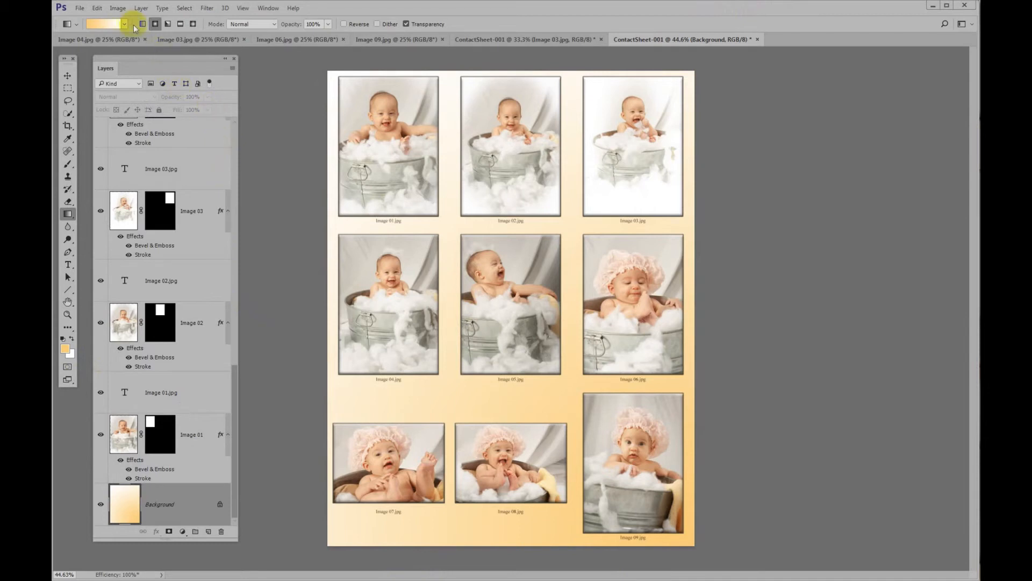
Add small radial Foreground to Transparent glows to the Background layer's upper-left, upper-right and lower-left corners.
click(125, 24)
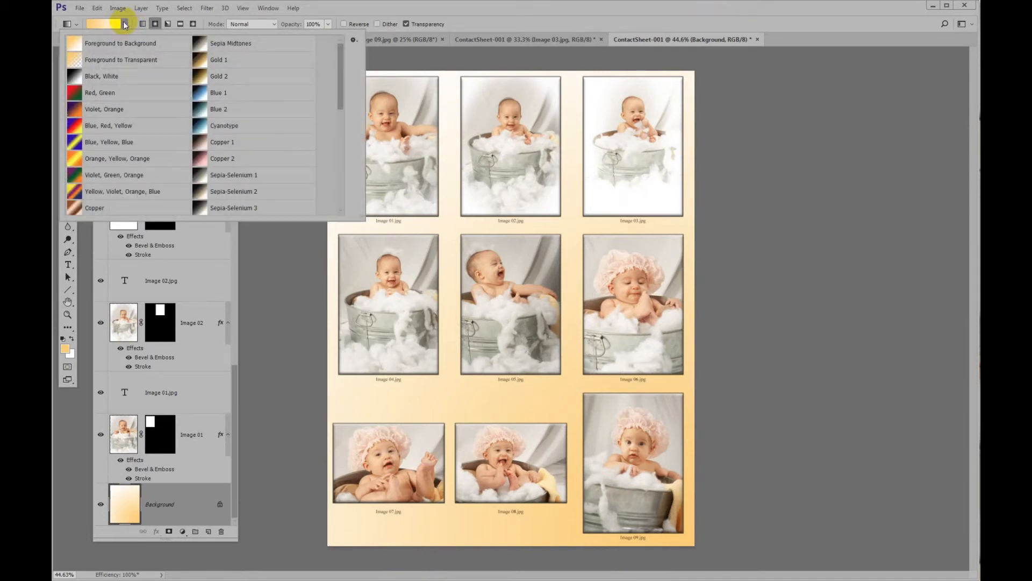
double_click(100, 61)
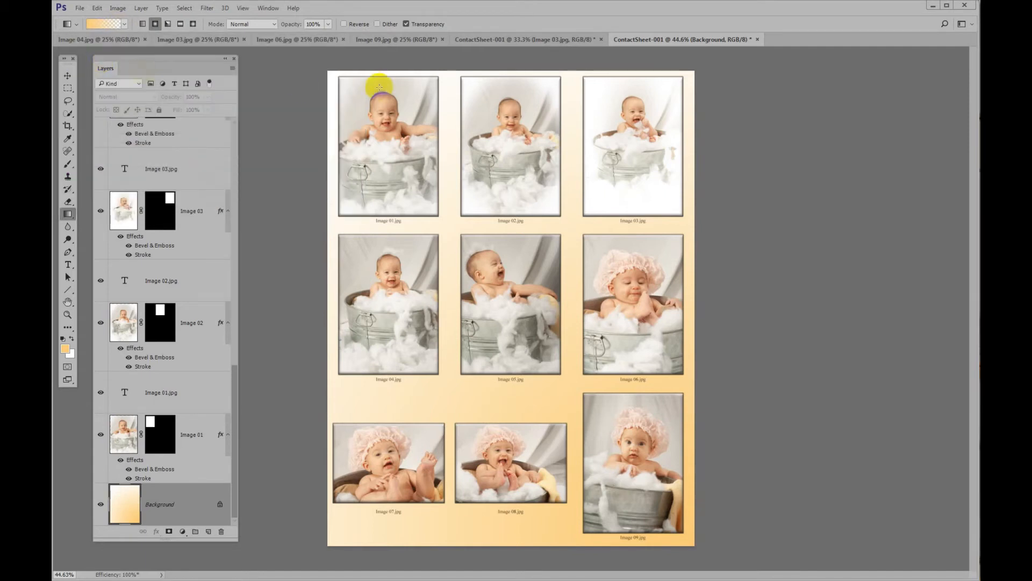
drag(341, 82, 703, 92)
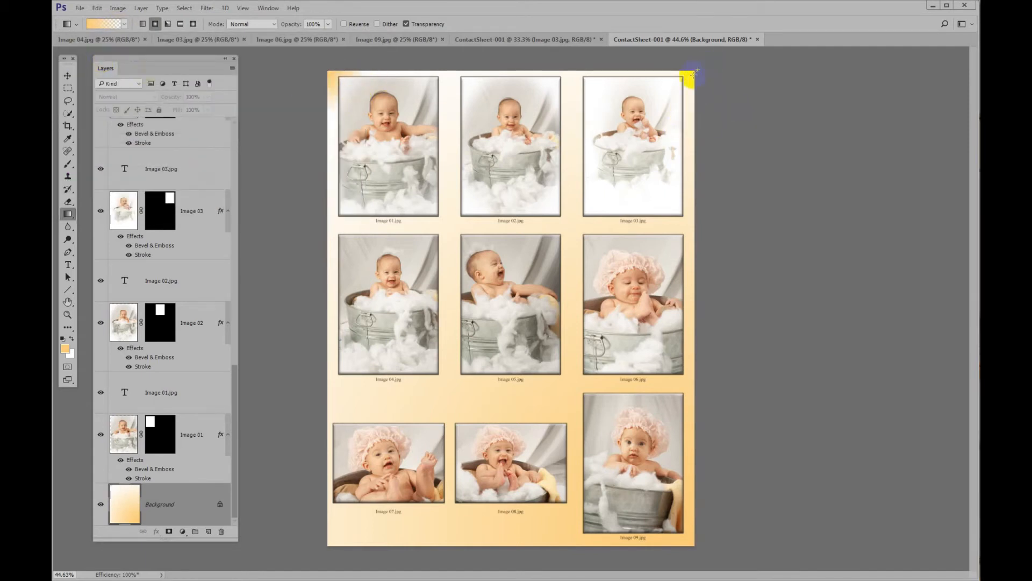
drag(328, 545, 357, 524)
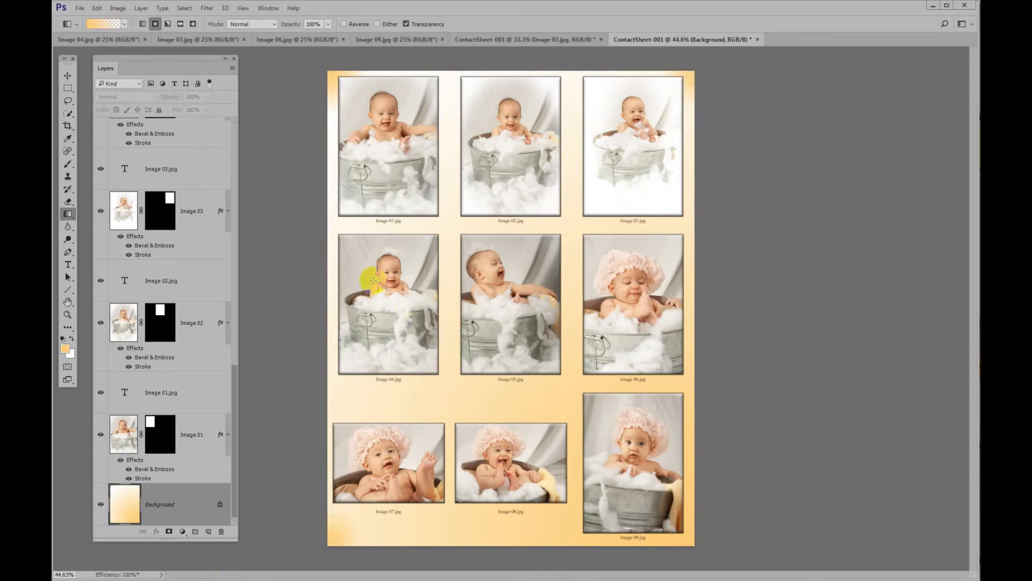
Add a diamond Foreground to Transparent gradient to the Background layer, starting between the Image 01 and Image 02 thumbnails.
click(155, 25)
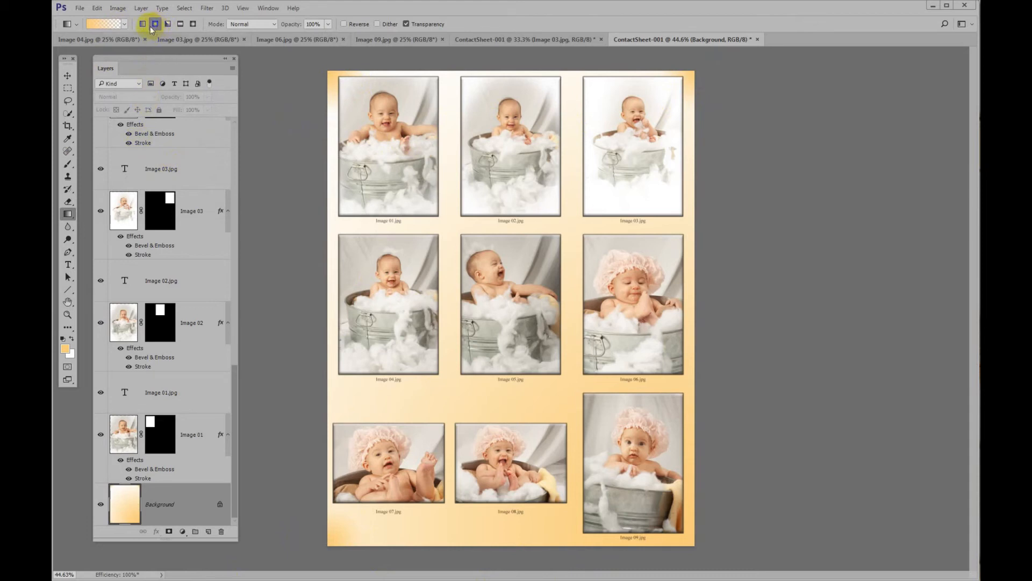
click(194, 25)
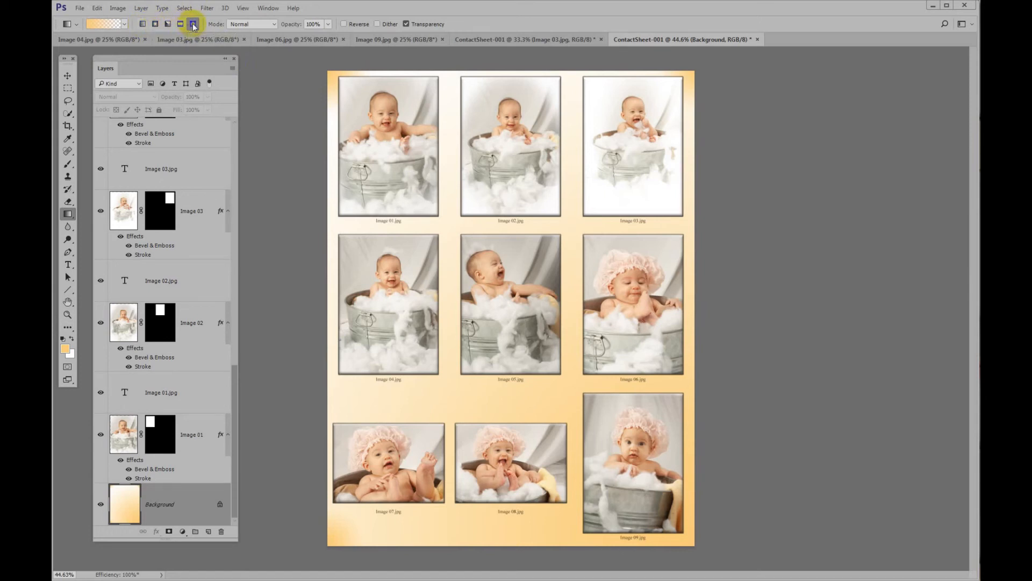
drag(453, 123, 564, 283)
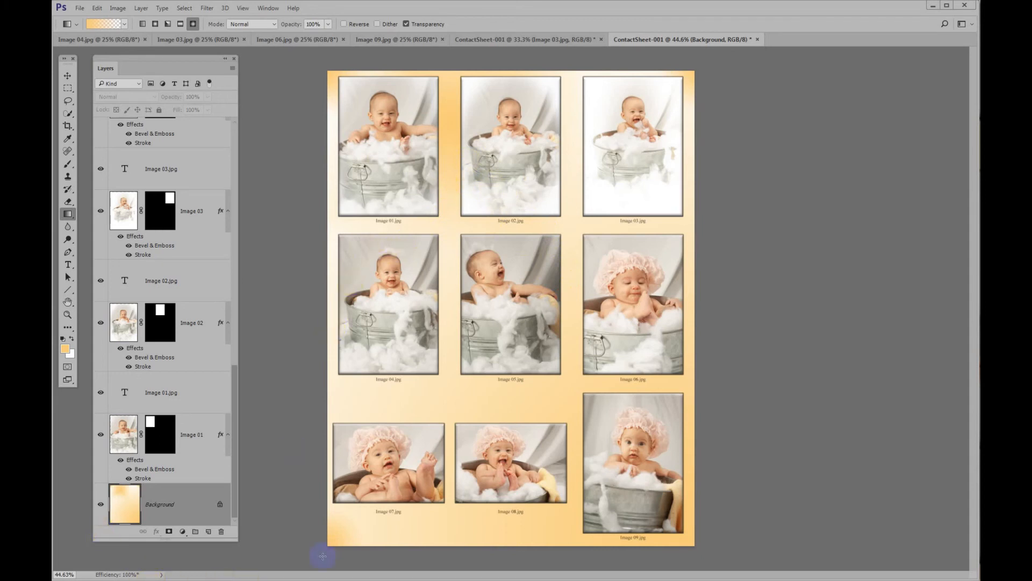
Examine the finished contact sheet in full-screen mode, fitted to the screen, and return to the standard view.
key(f)
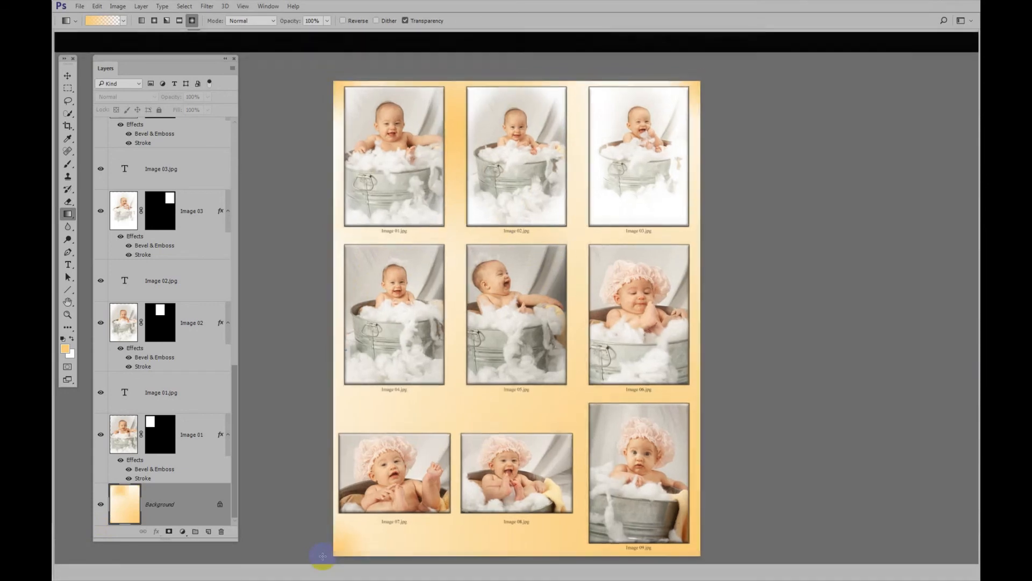
key(f)
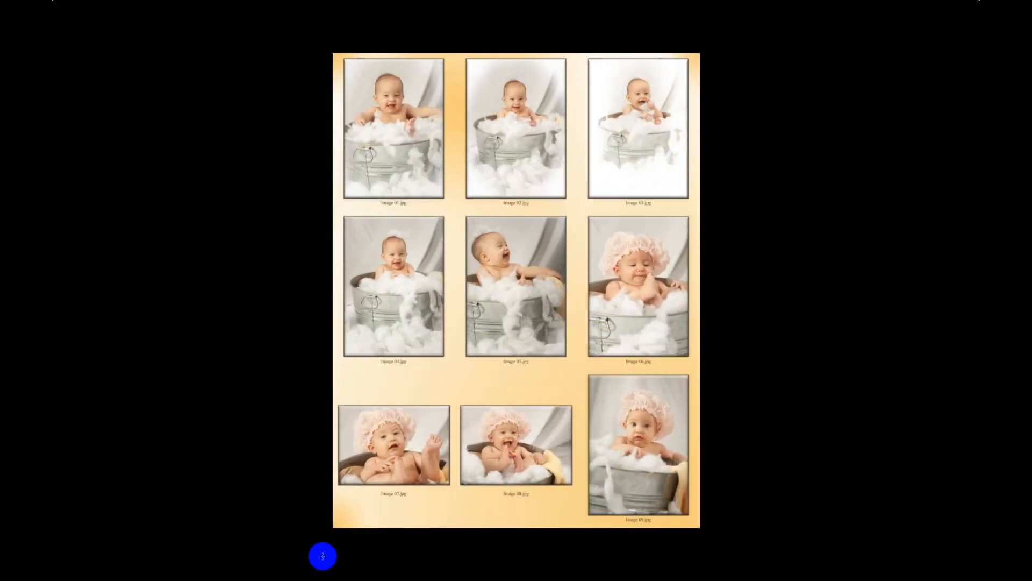
key(ctrl+0)
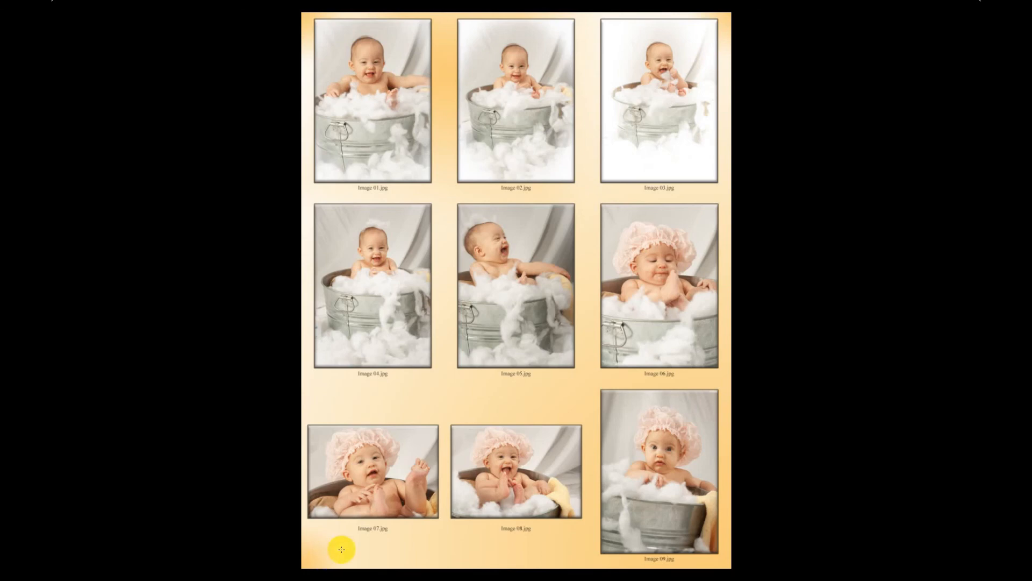
key(f)
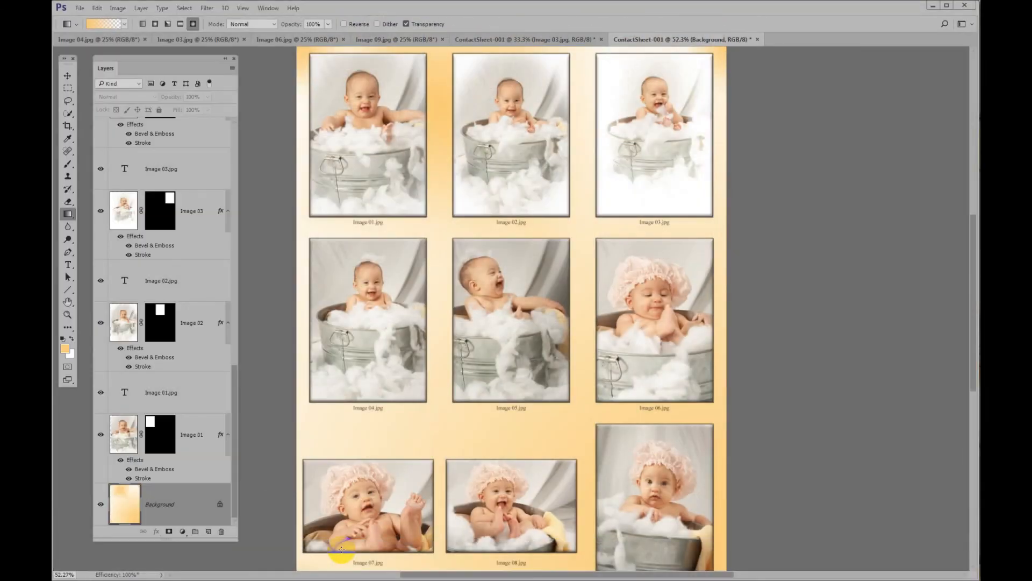